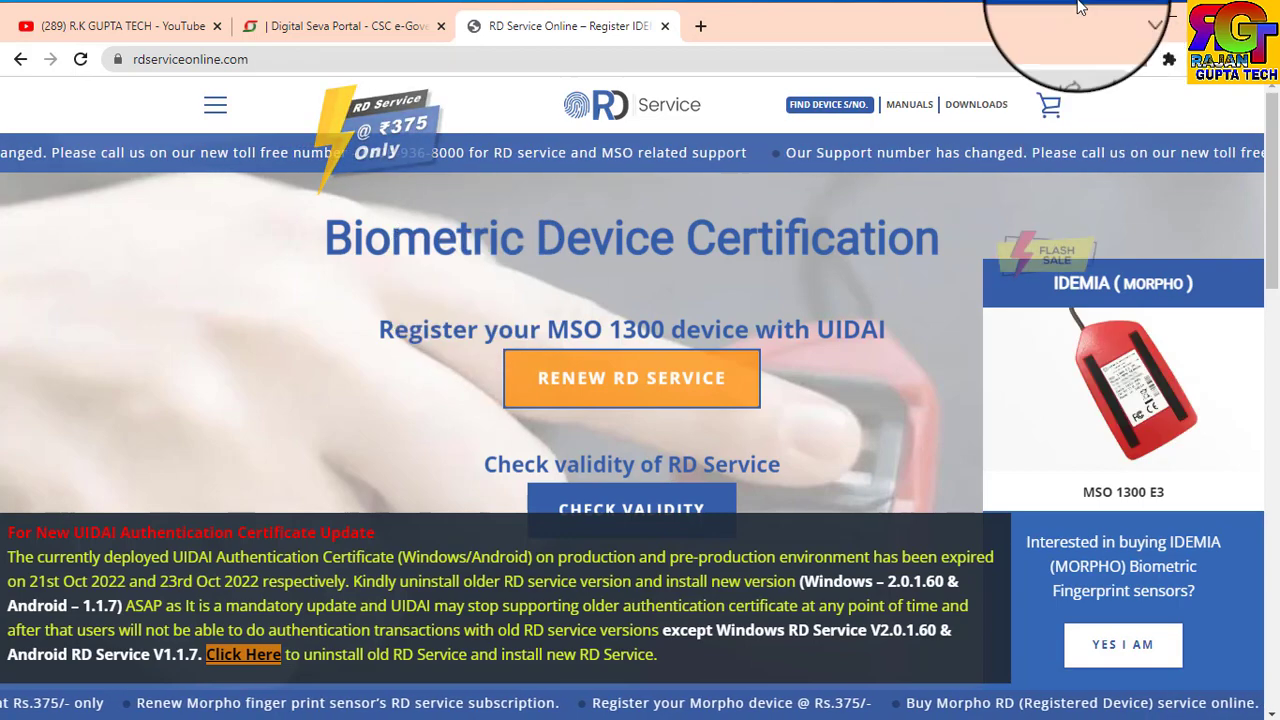
Minimize Chrome and refresh the desktop.
left_click(1163, 20)
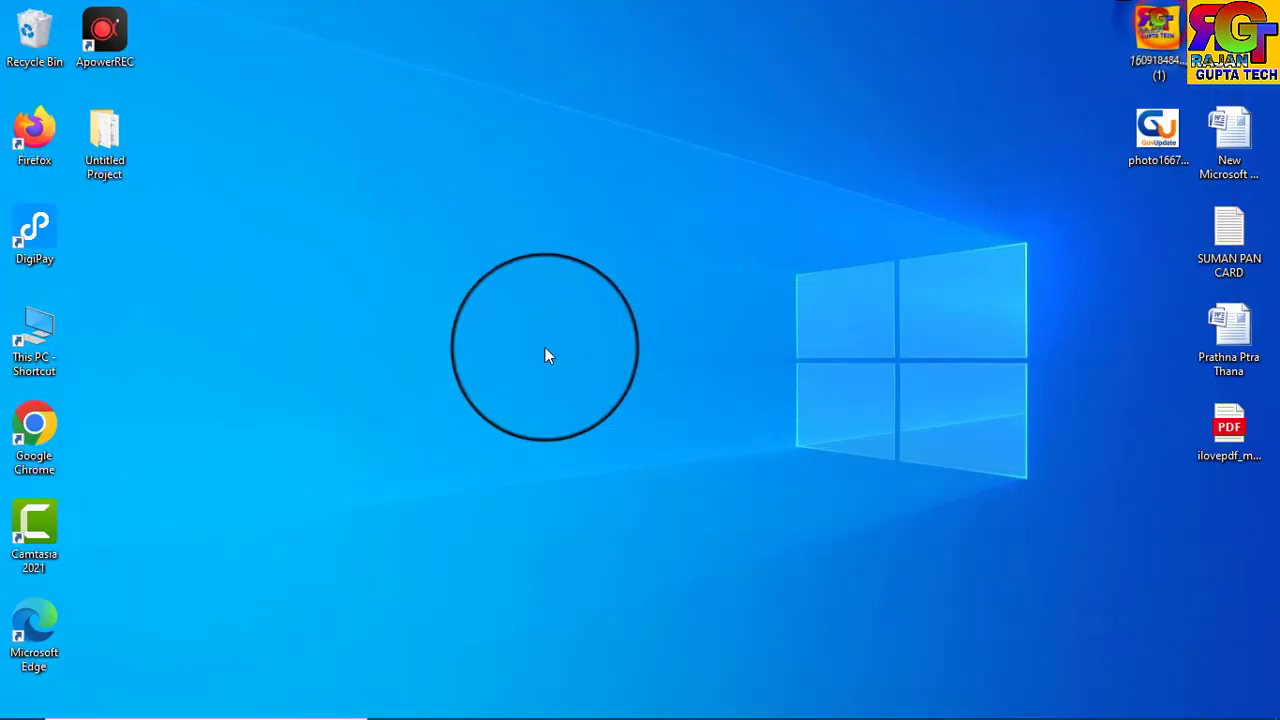
right_click(570, 259)
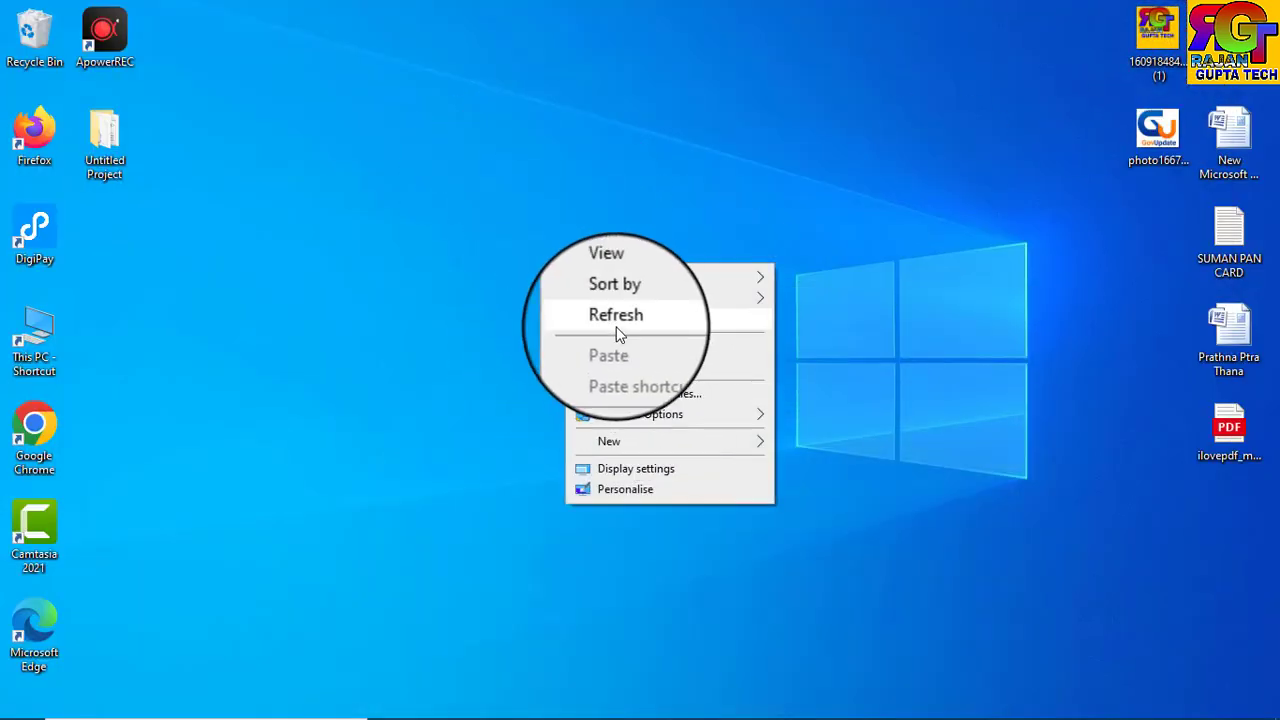
left_click(626, 320)
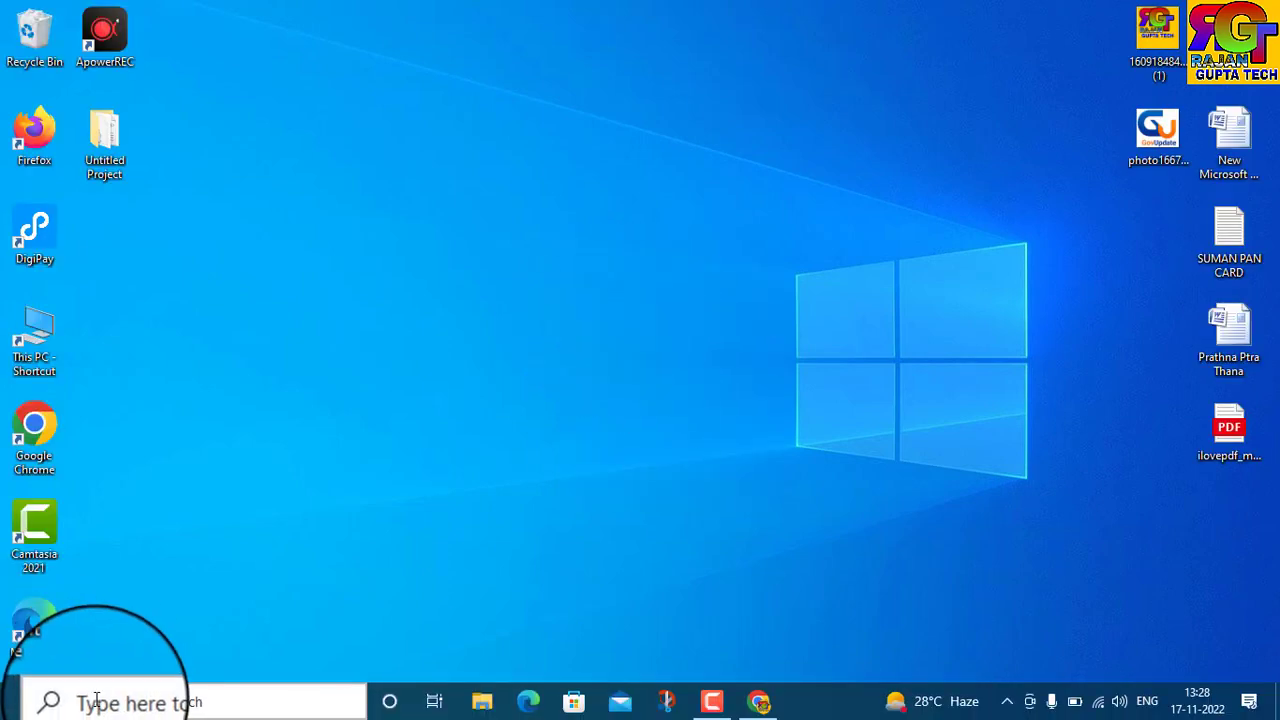
Search for 'co' in the taskbar and open Control Panel from the results.
left_click(97, 700)
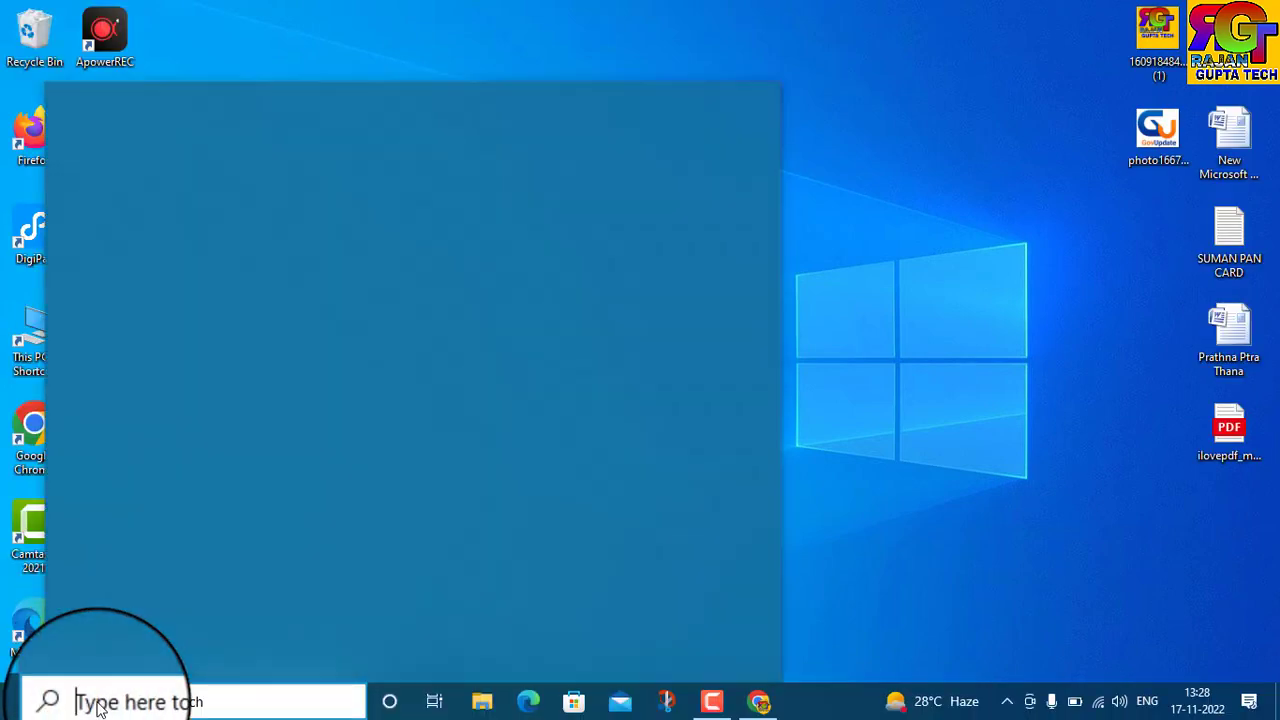
type("con")
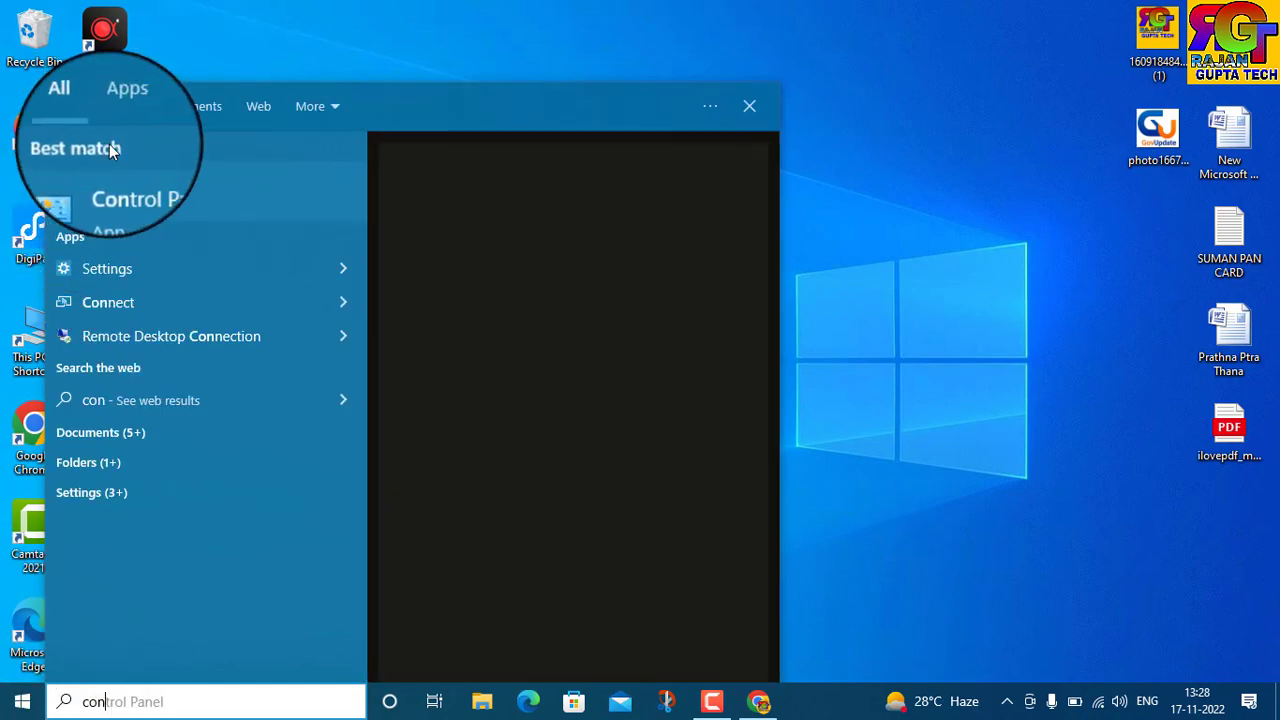
left_click(131, 203)
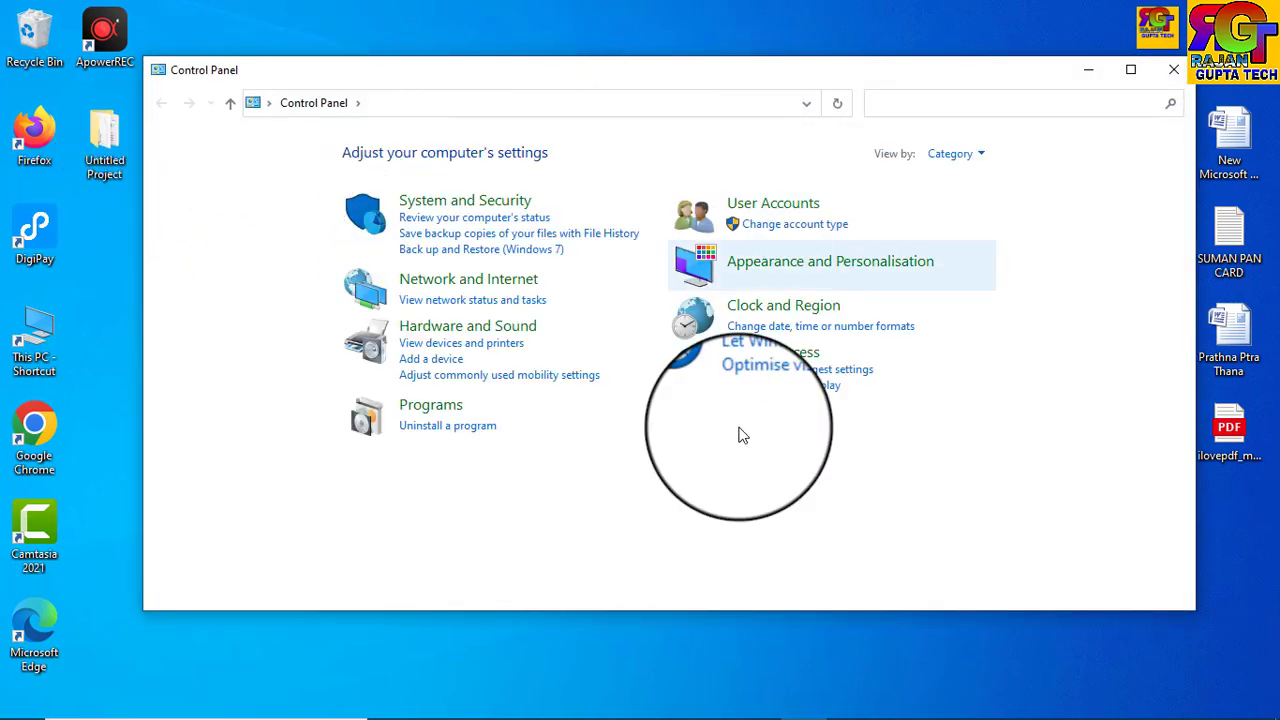
Uninstall Morpho RD Service Driver 2.0.1.60 from Programs and Features, confirming the removal.
left_click(421, 428)
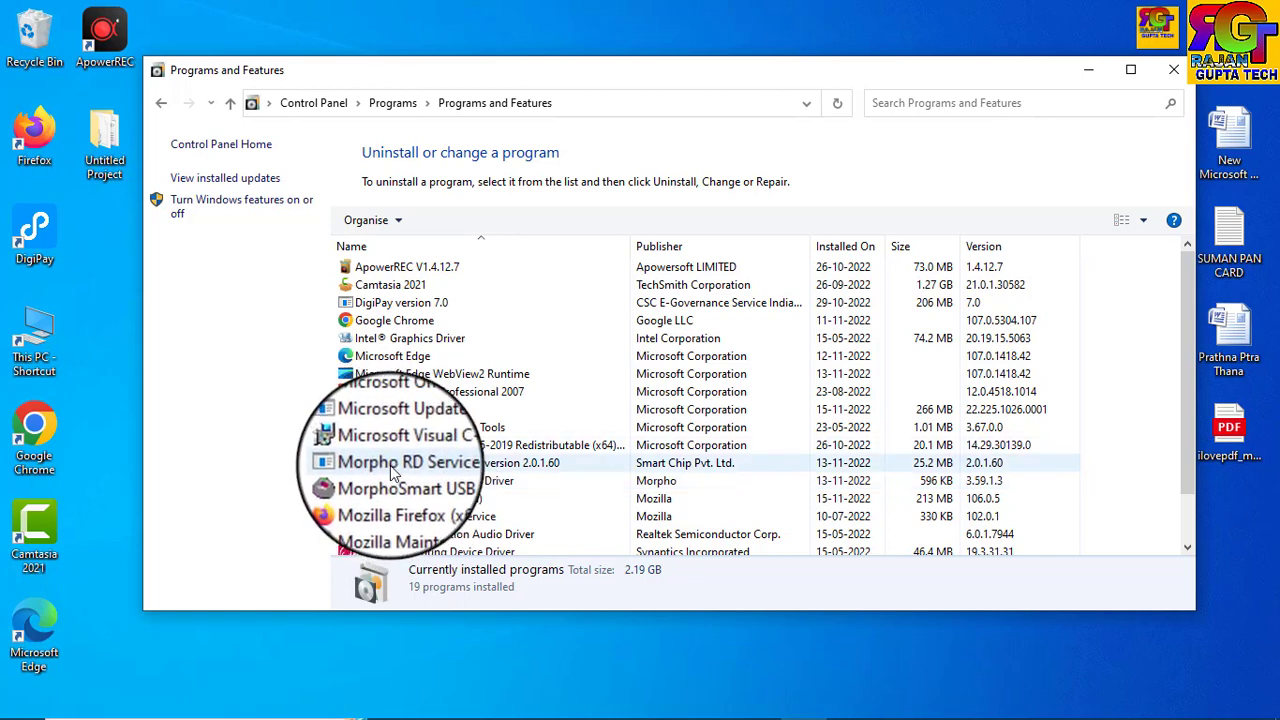
right_click(390, 466)
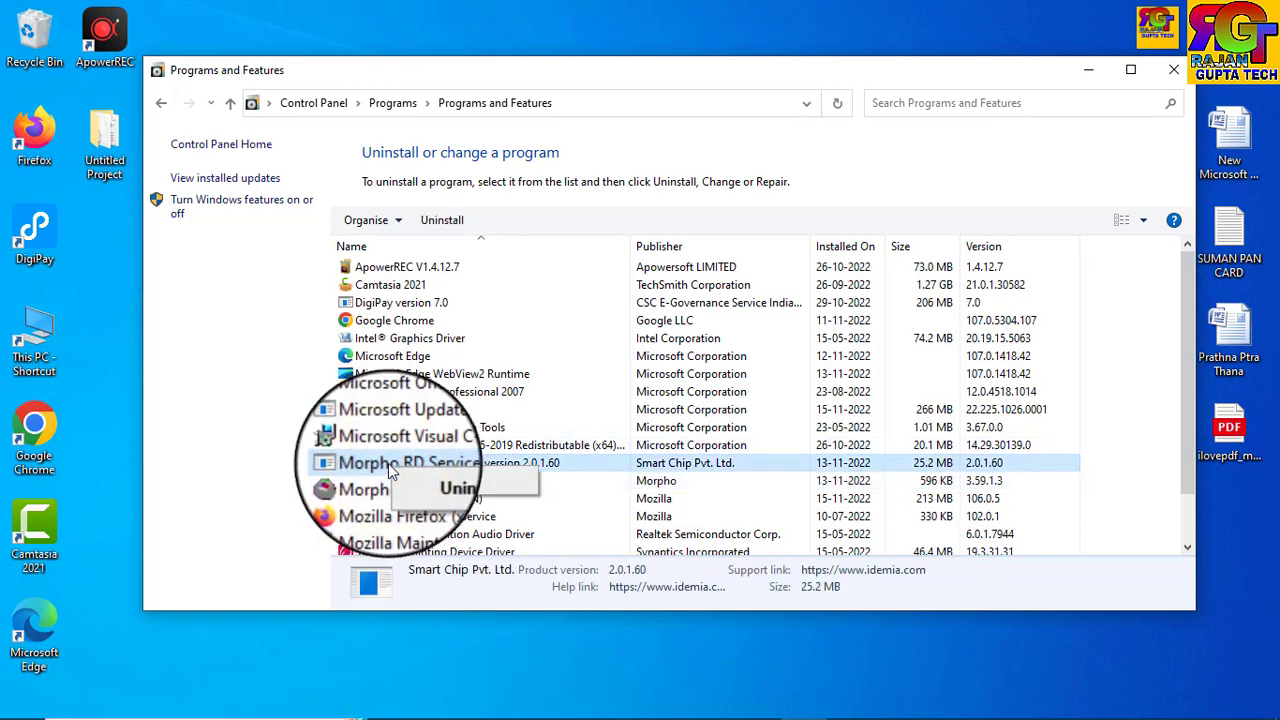
left_click(428, 484)
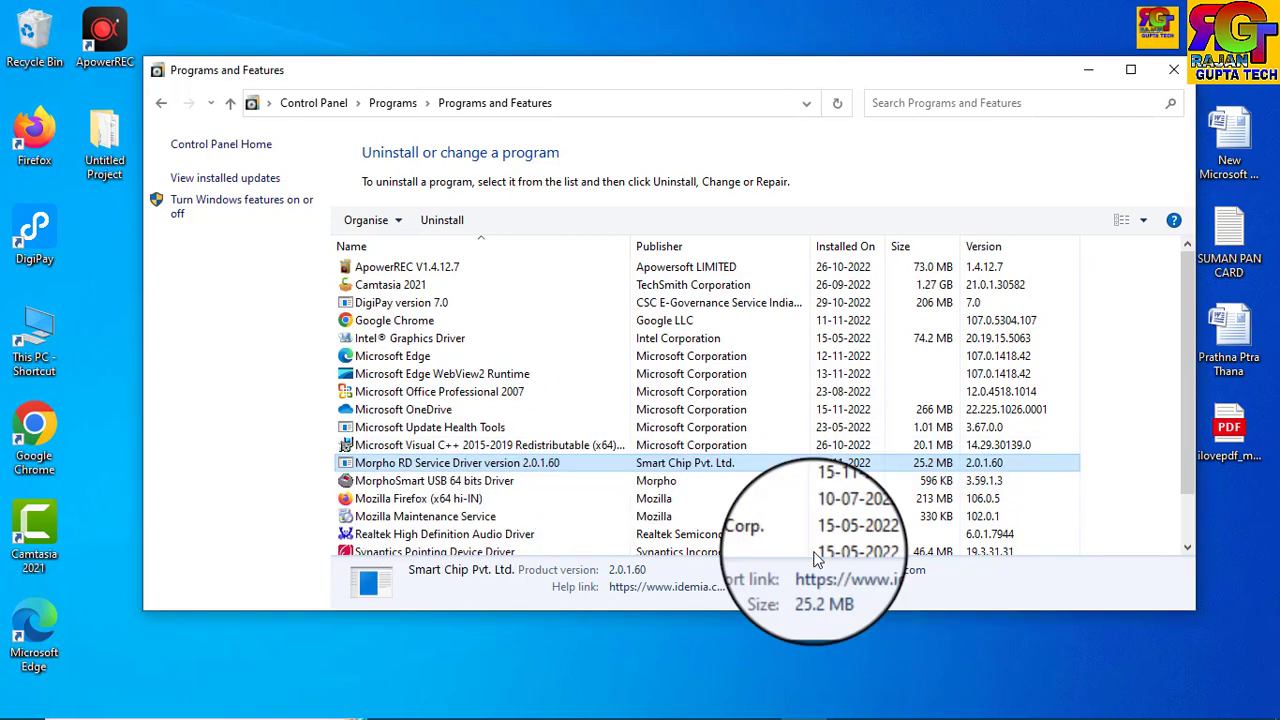
mouse_move(850, 715)
left_click(810, 703)
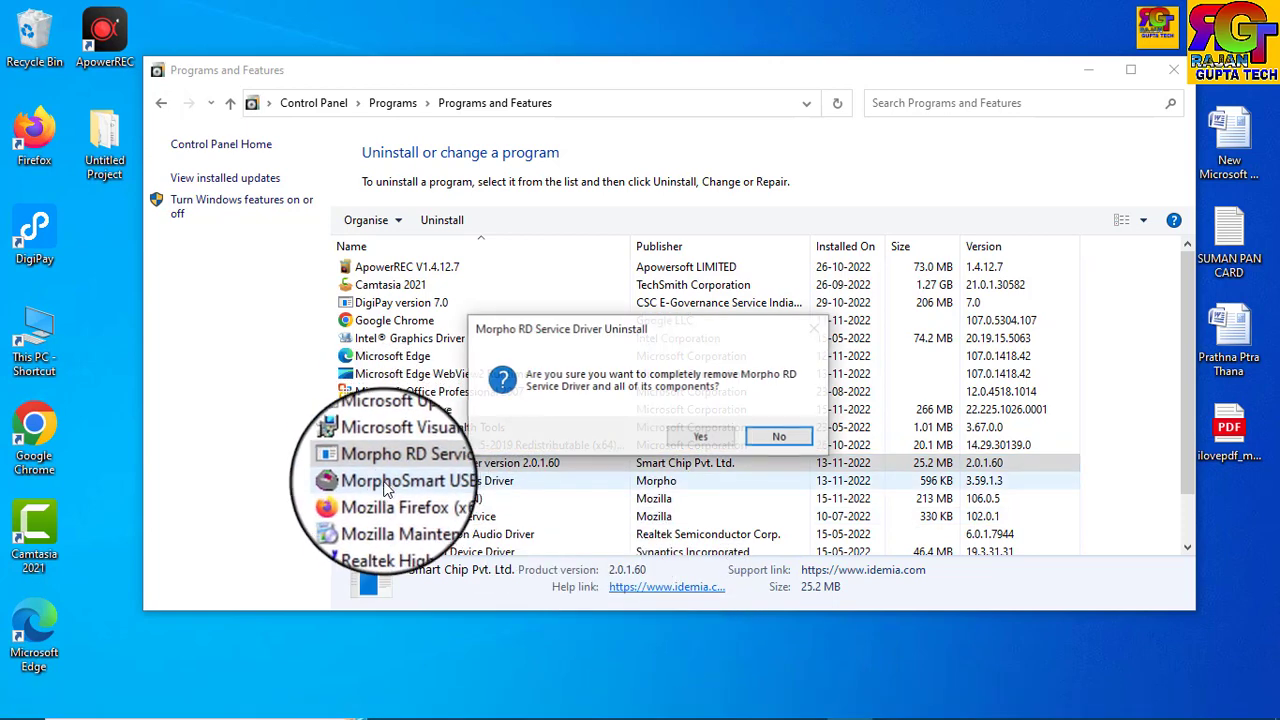
left_click(687, 440)
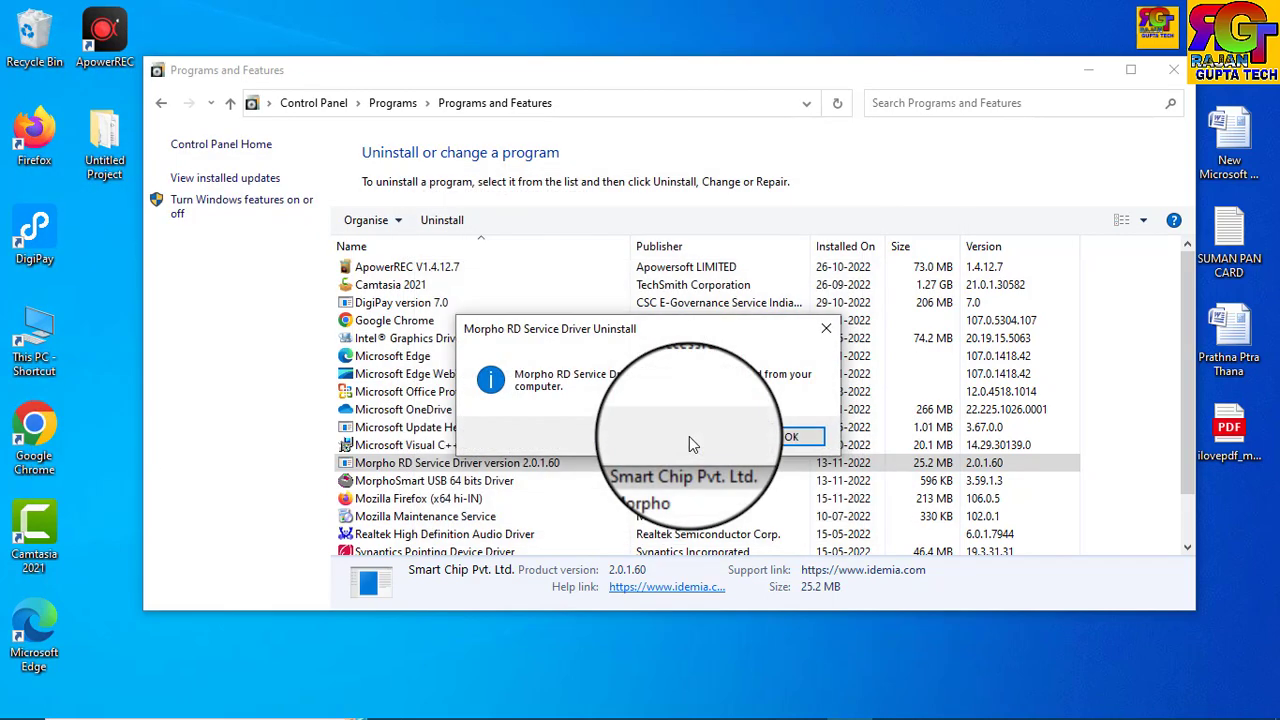
left_click(791, 437)
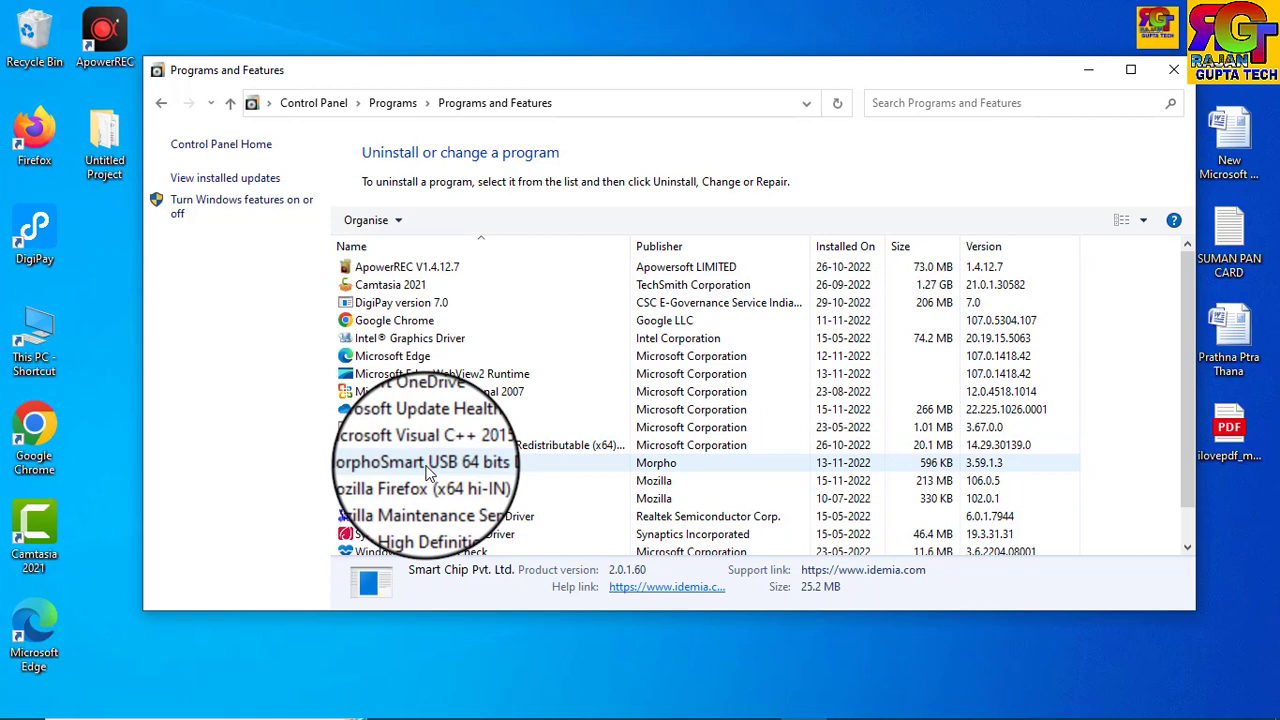
Uninstall the MorphoSmart USB 64 bits driver and close the programs list.
right_click(428, 468)
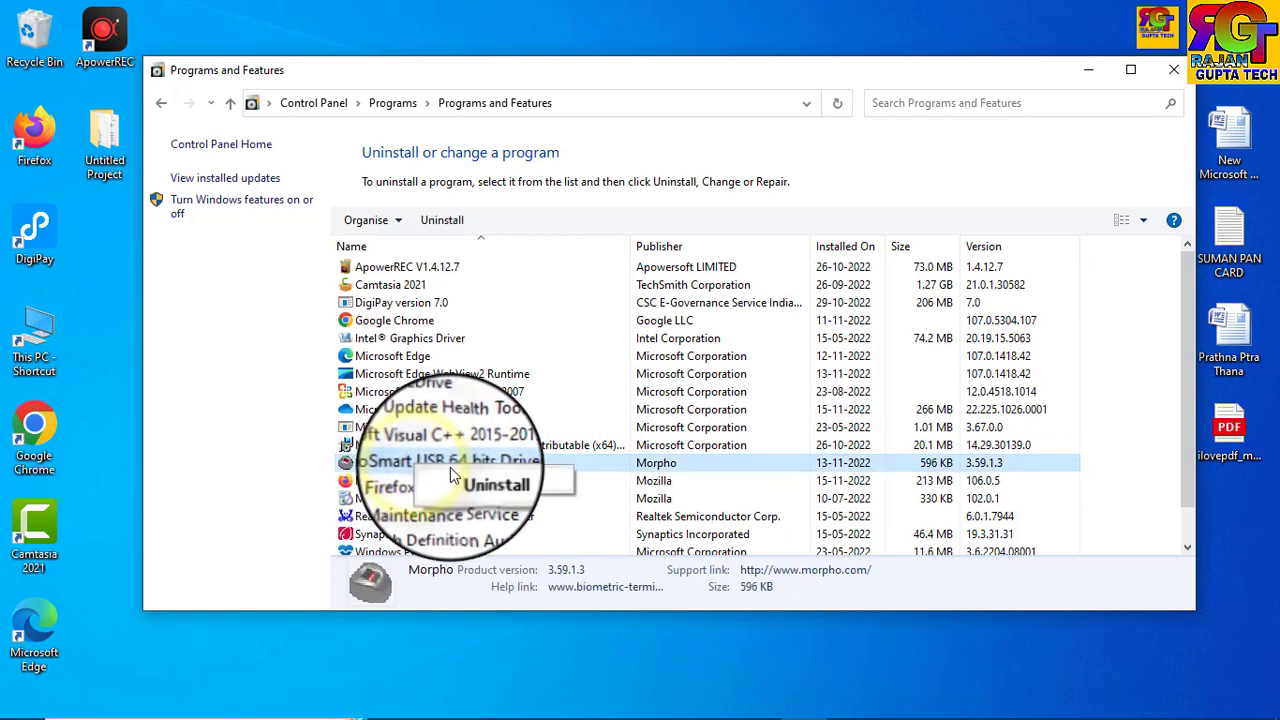
left_click(488, 481)
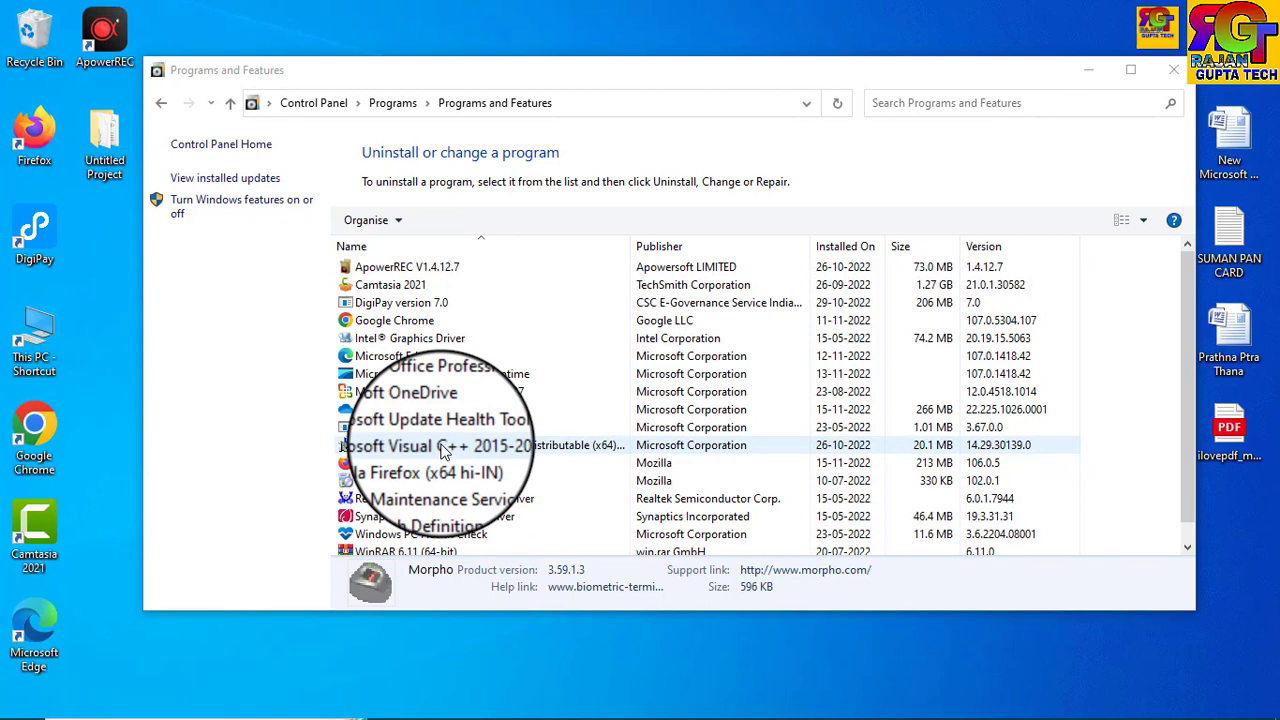
left_click(1173, 70)
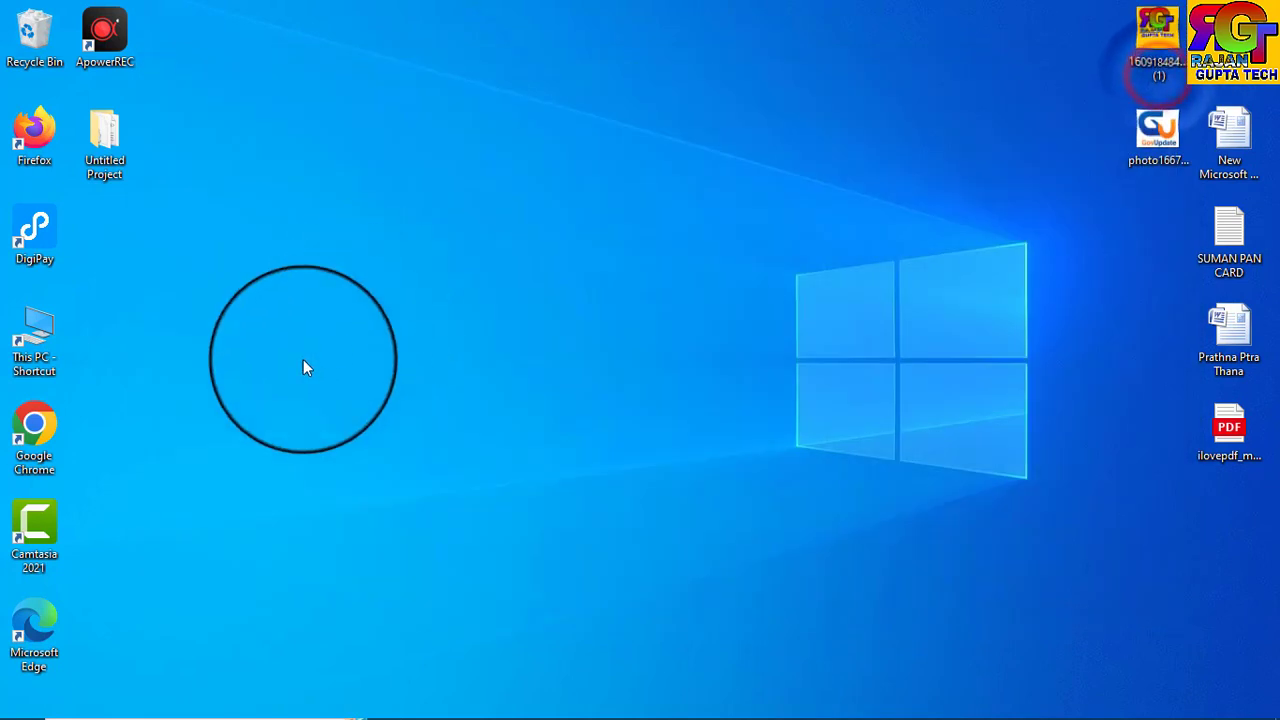
From This PC, delete MORPHORDLOG and MorphoRdServiceL0Soft on Local Disk (C:), then close Explorer.
left_click(30, 345)
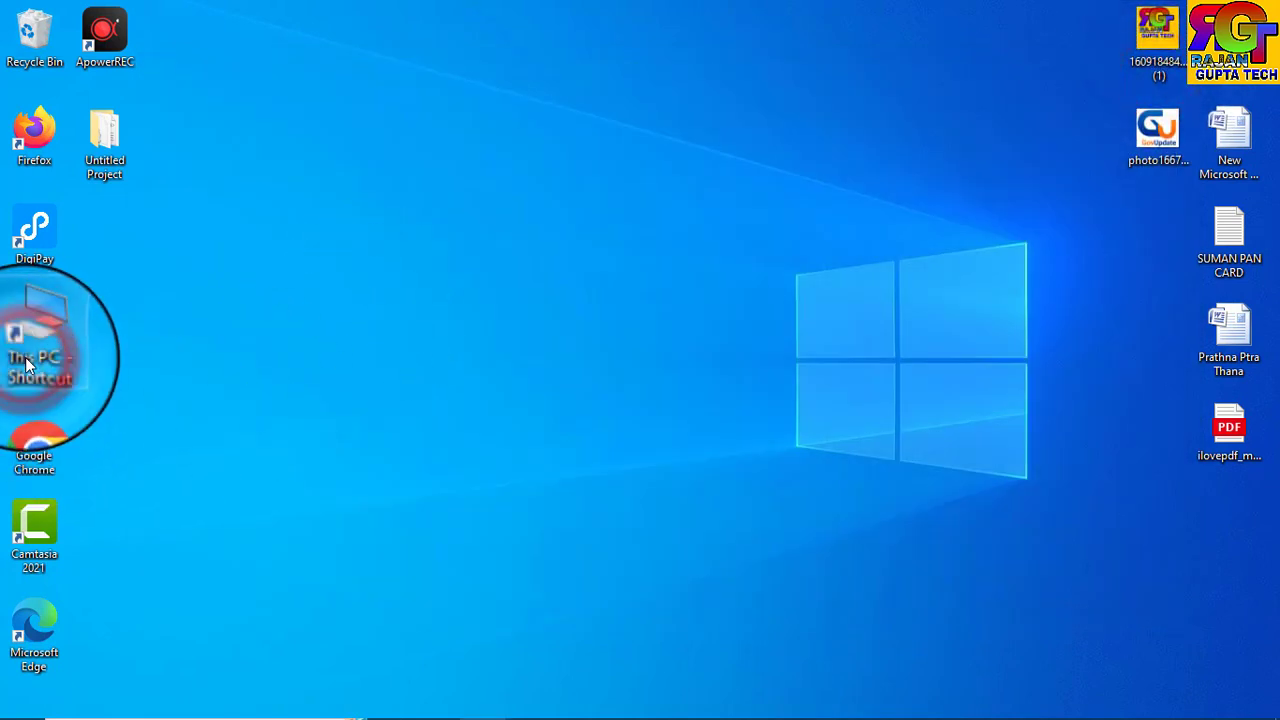
double_click(28, 365)
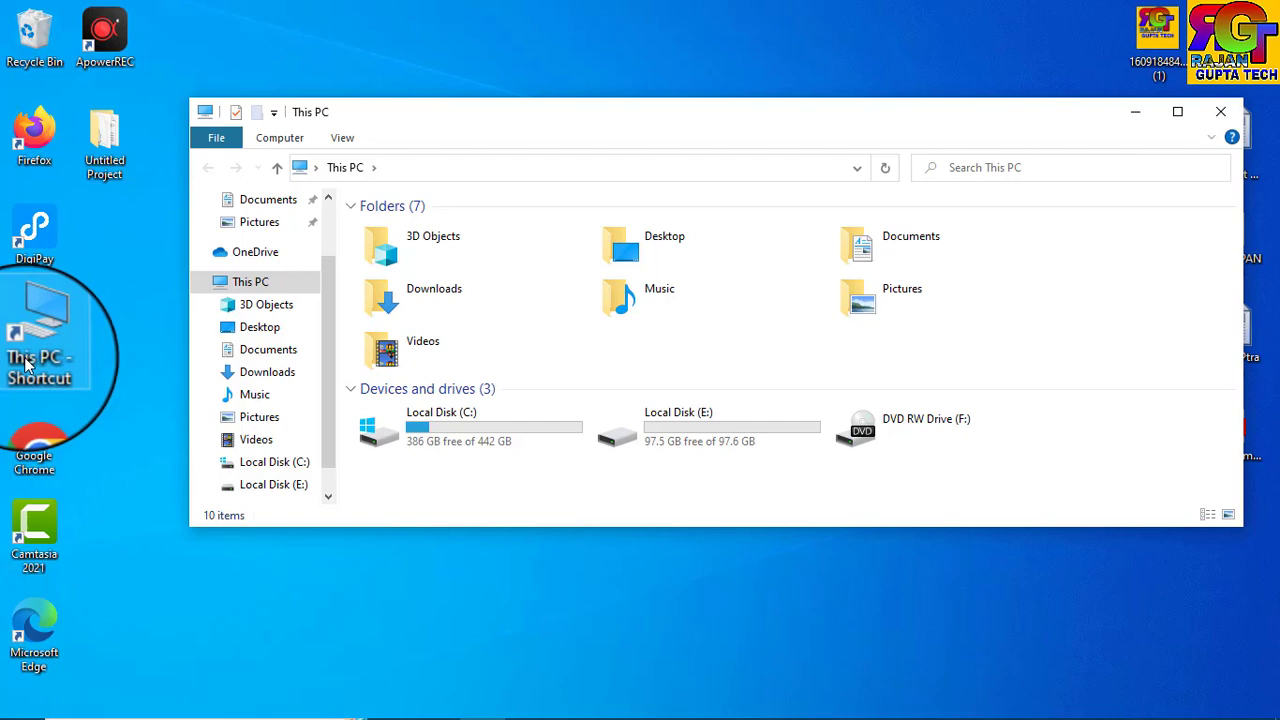
double_click(443, 432)
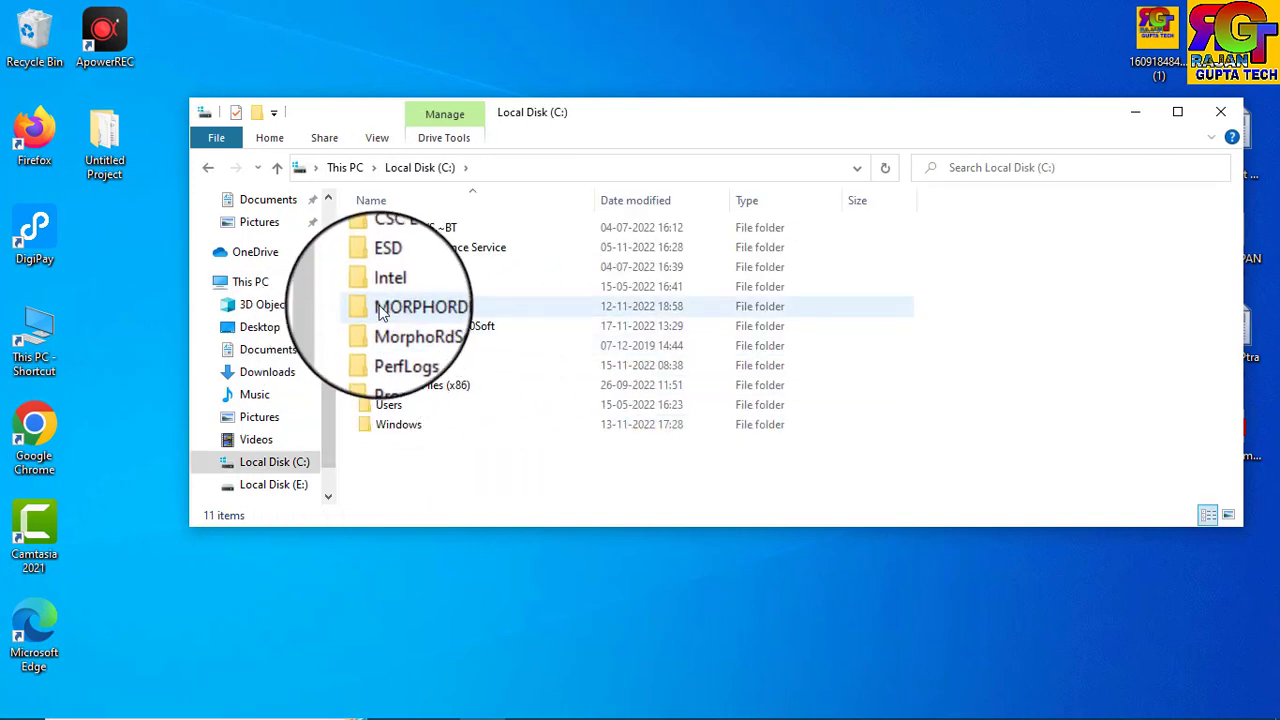
left_click_drag(940, 298, 759, 327)
key("Delete")
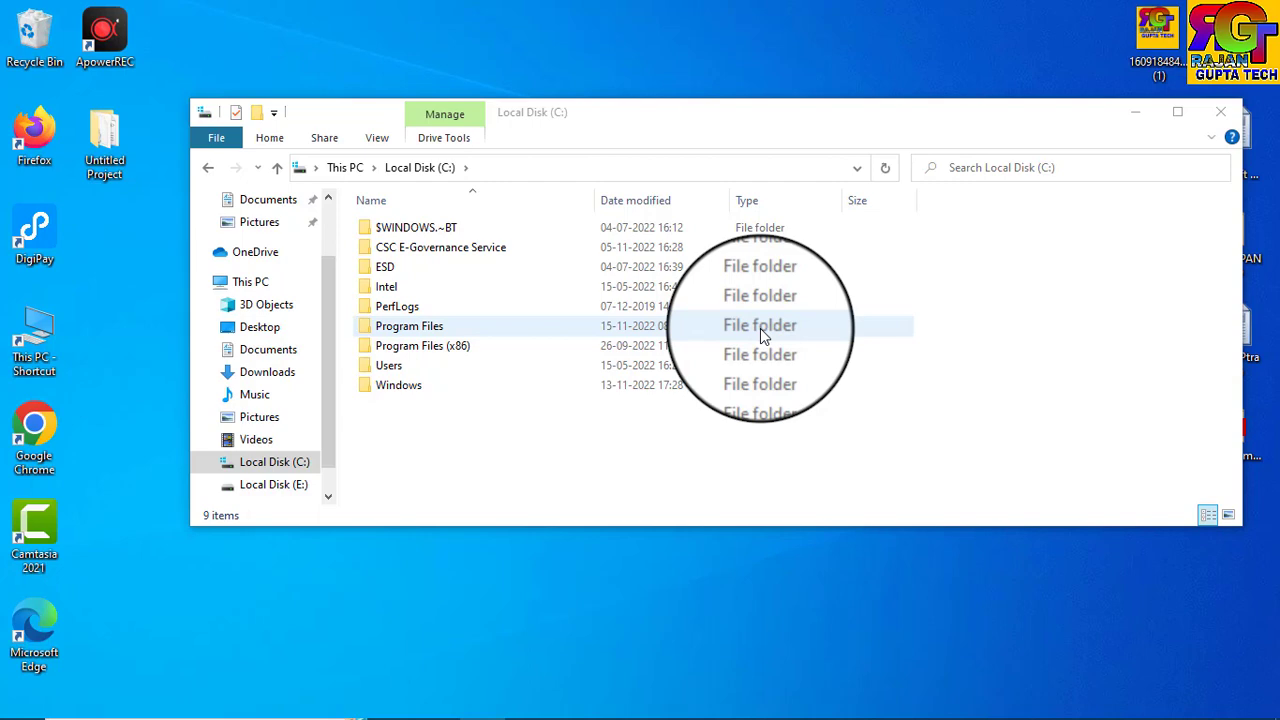
left_click(1220, 111)
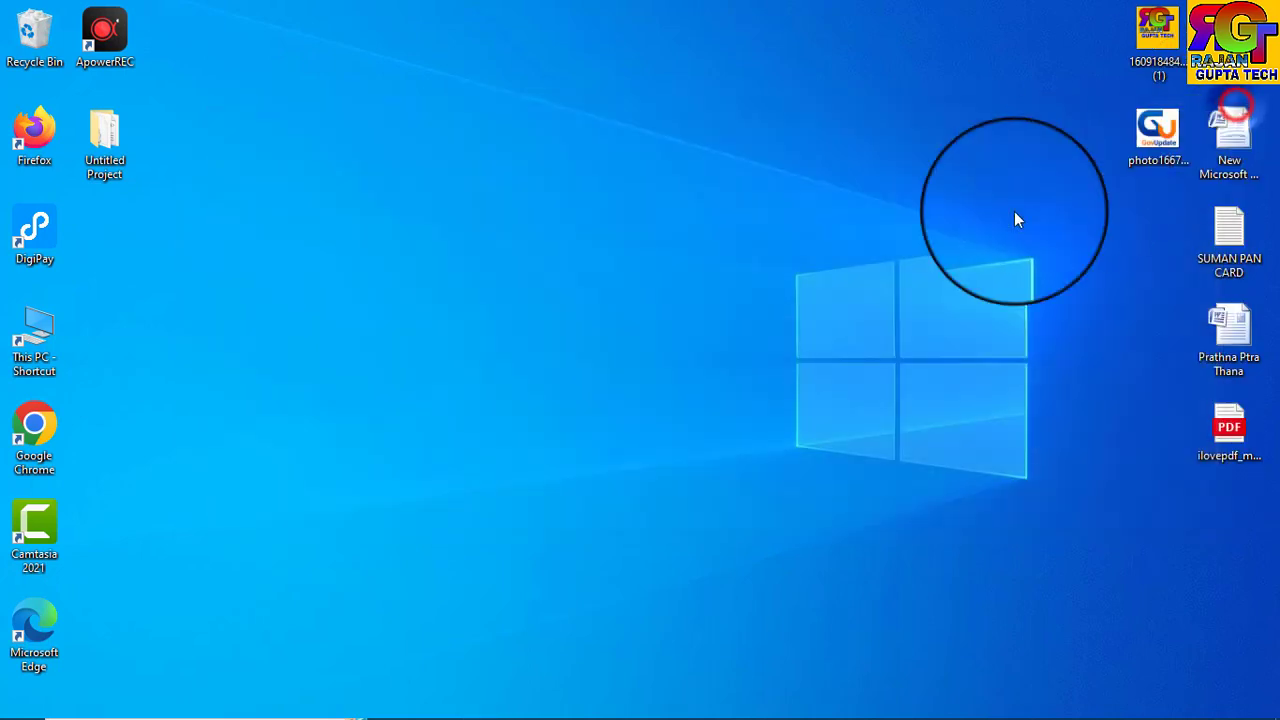
Download the Windows (https/localhost) RD Service 2.0.1.60 zip, open it, and minimize Chrome.
left_click(762, 701)
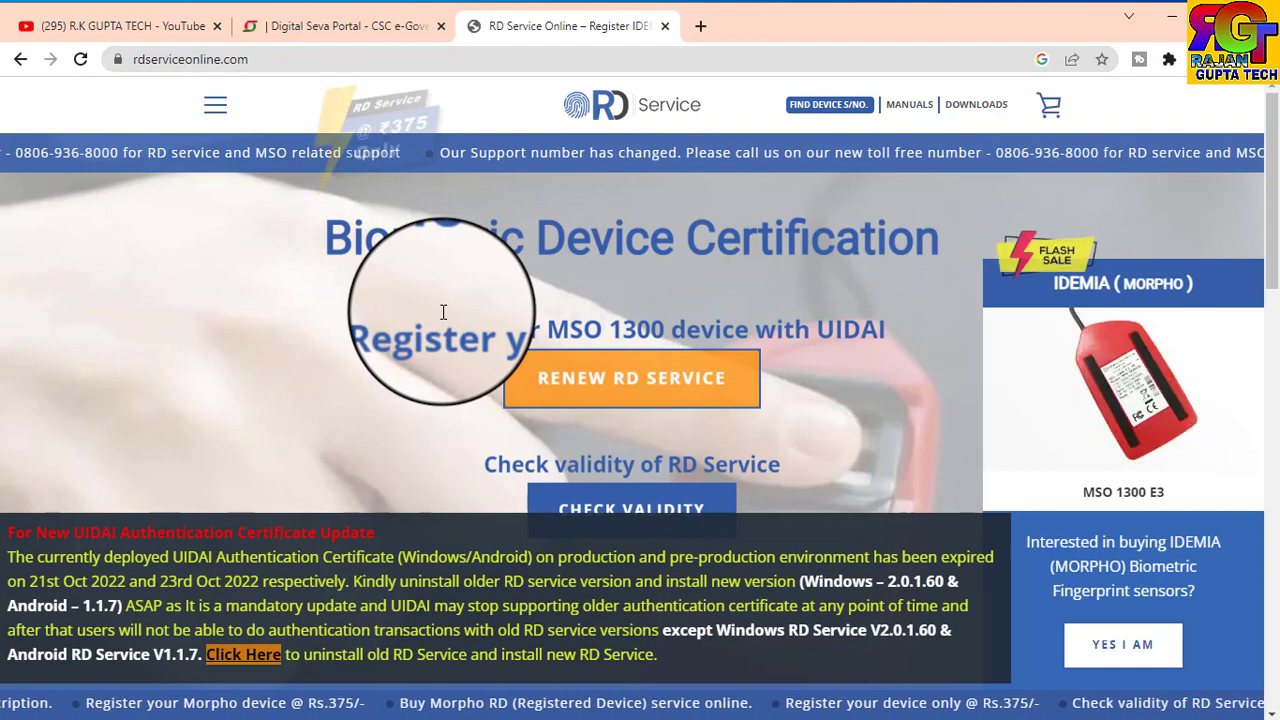
mouse_move(975, 110)
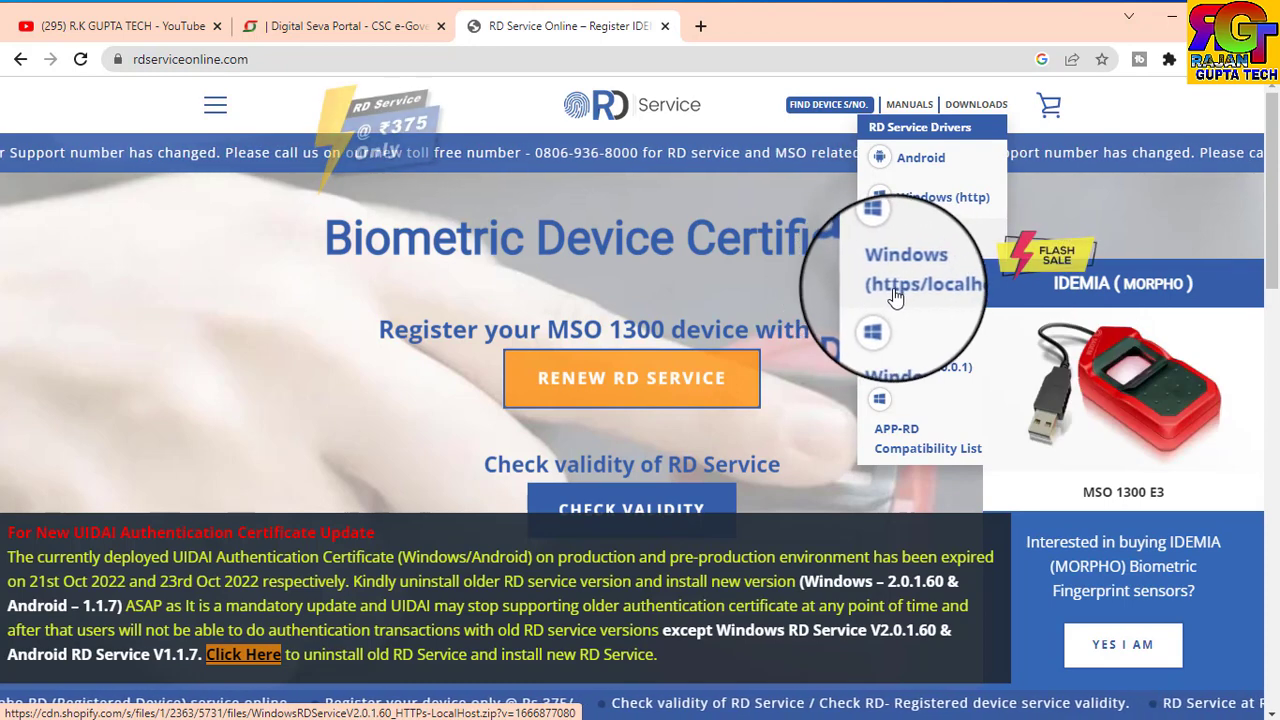
left_click(903, 294)
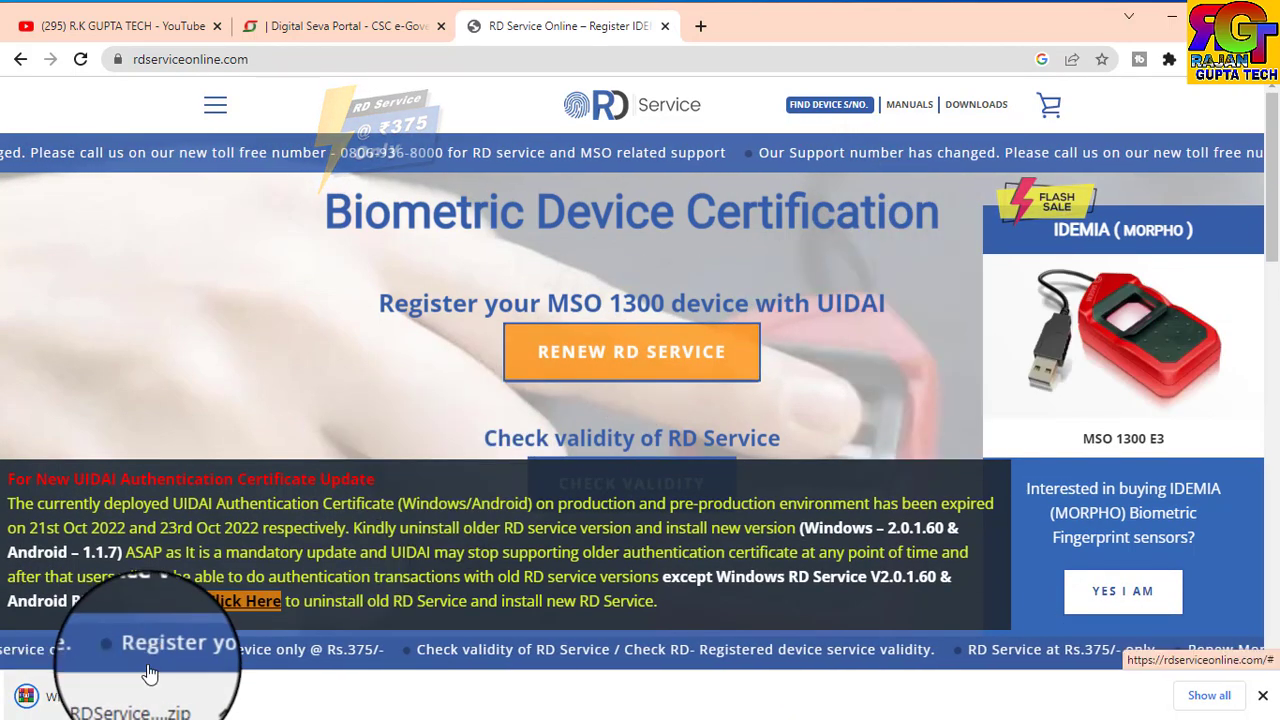
left_click(143, 706)
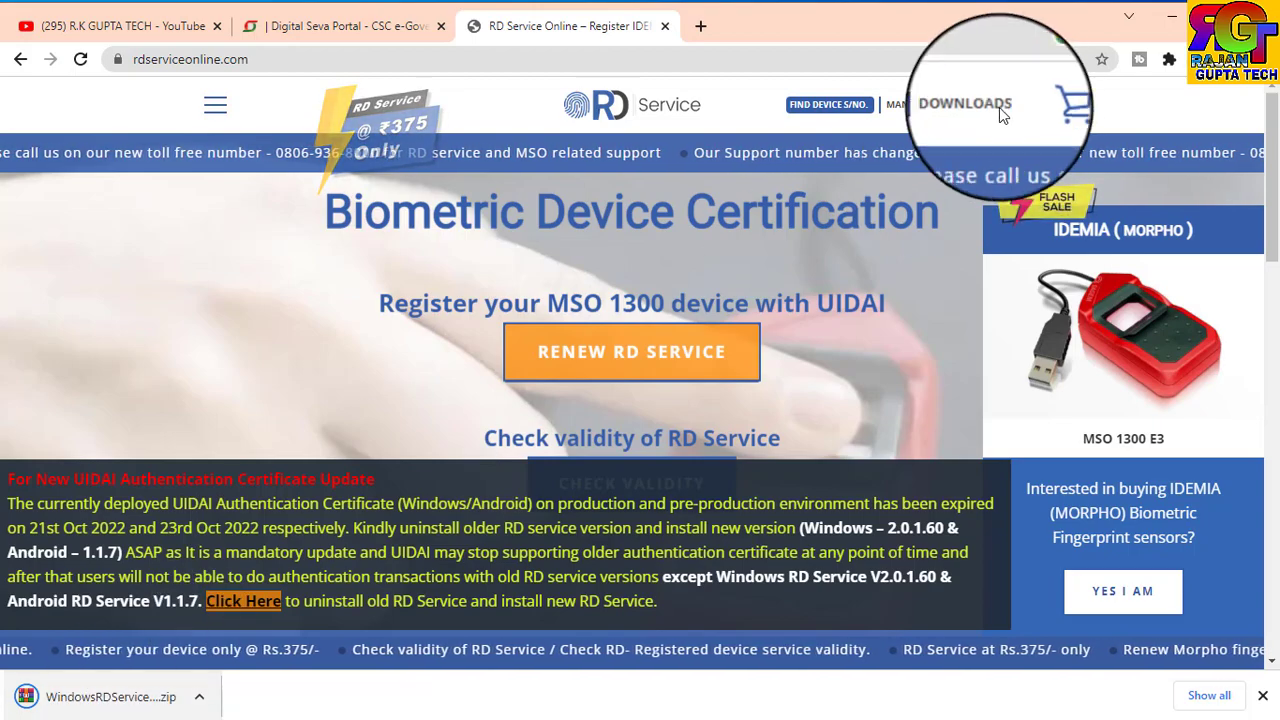
left_click(1172, 17)
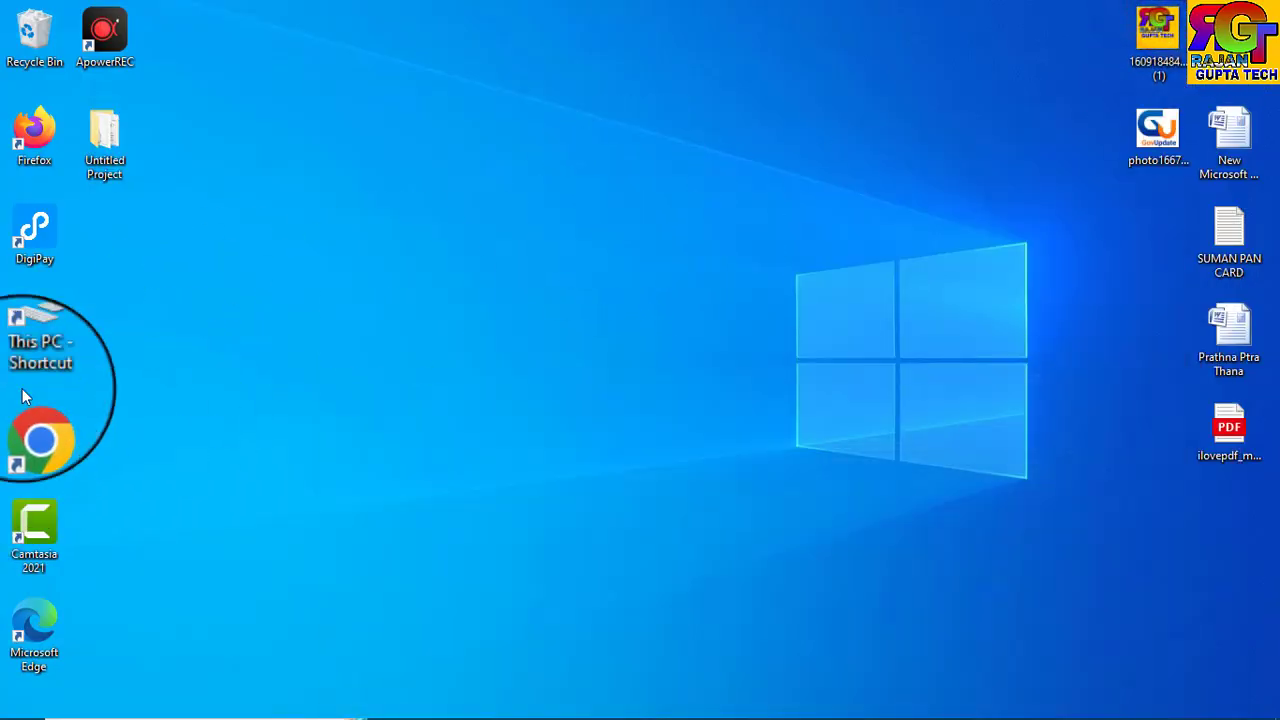
Extract the downloaded RD Service ZIP in Downloads into its own folder.
double_click(28, 350)
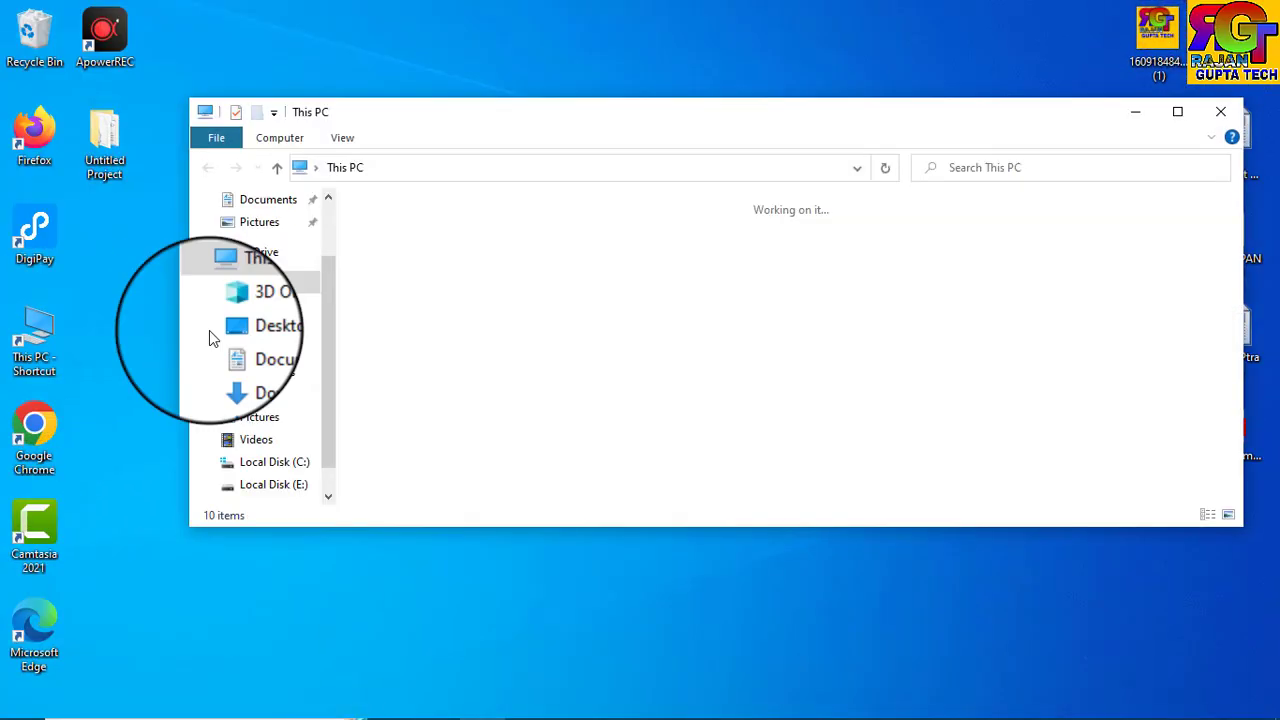
double_click(449, 289)
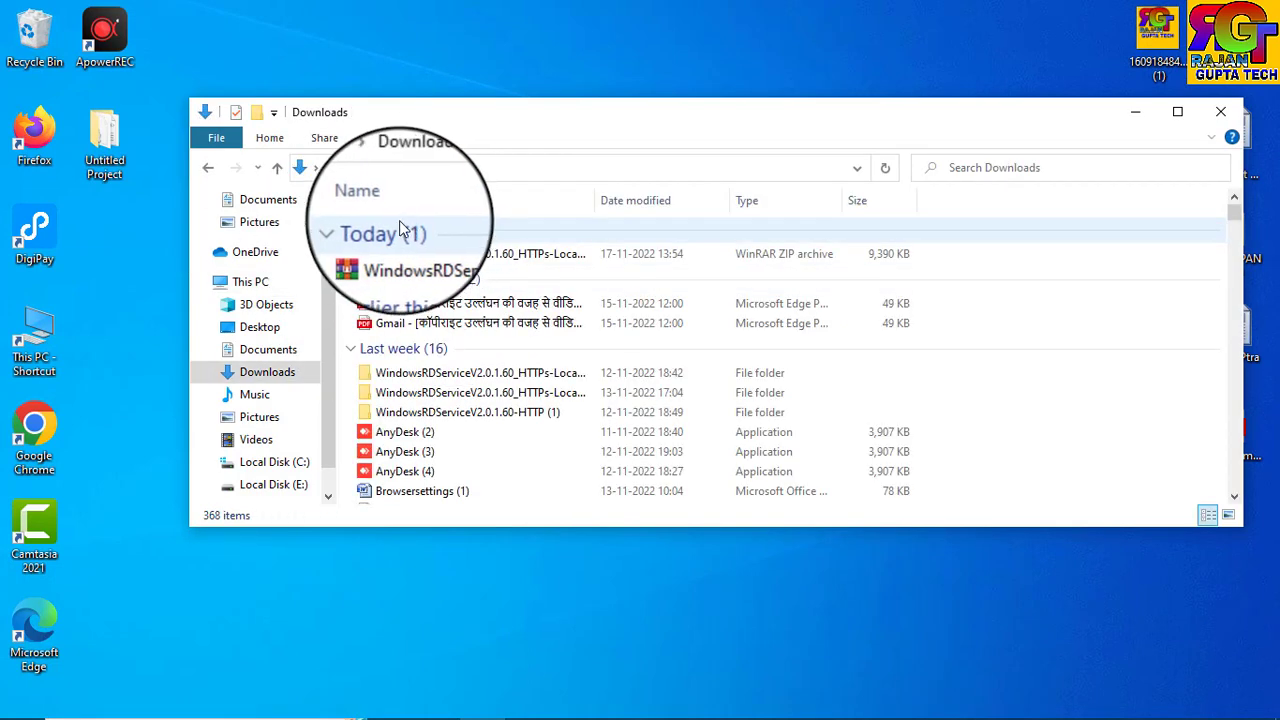
left_click(490, 253)
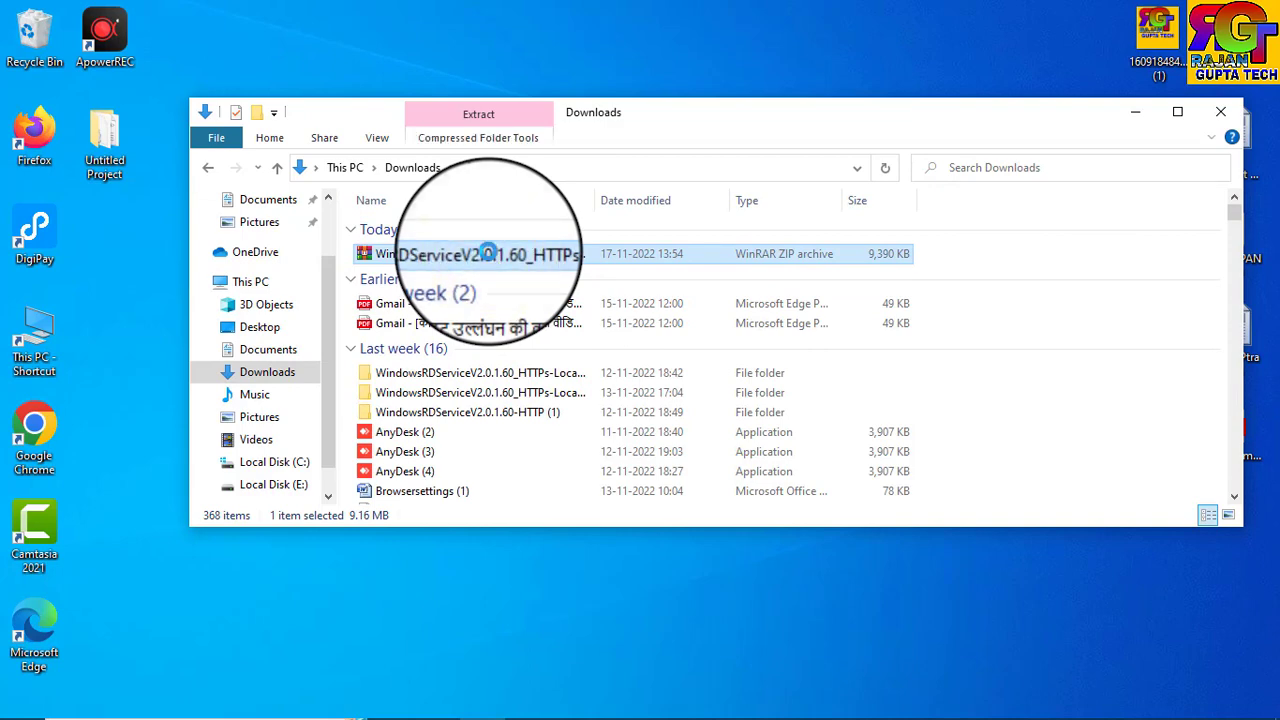
right_click(488, 253)
left_click(565, 376)
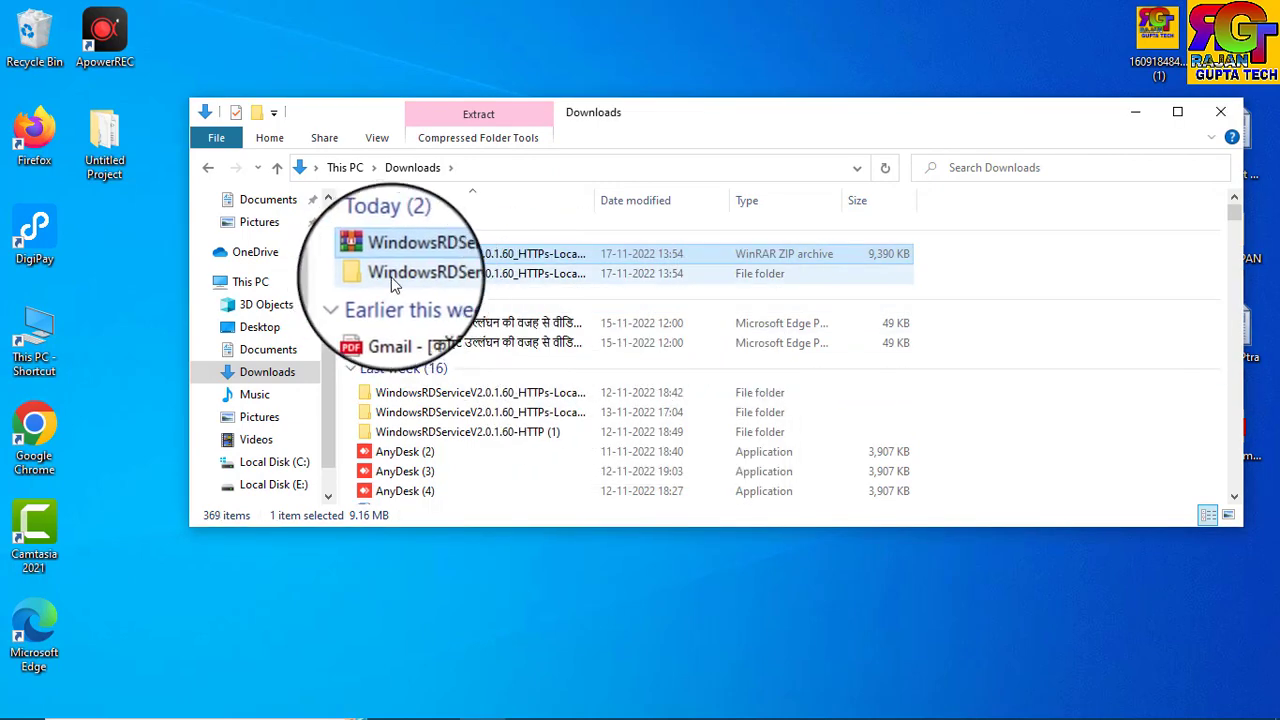
Open the extracted folder and its subfolder, selecting the WindowsRDService_HTTPs-LocalHost installer.
left_click(435, 276)
double_click(437, 274)
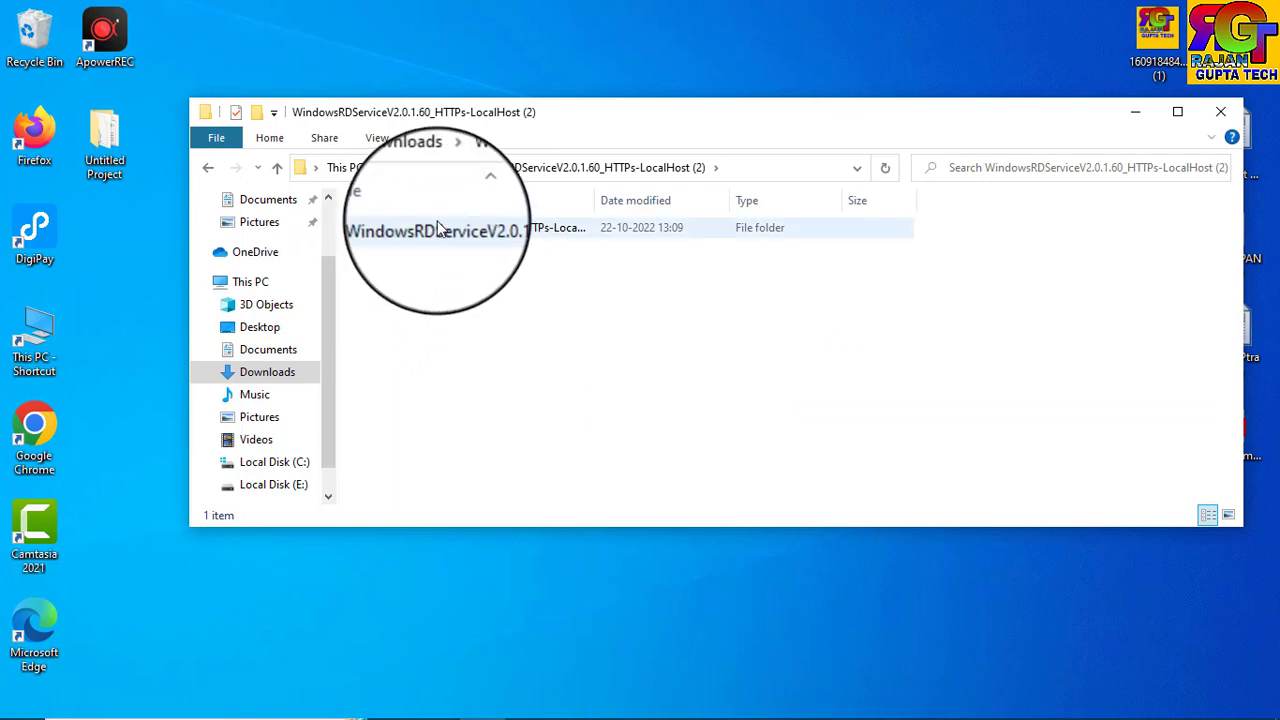
double_click(440, 227)
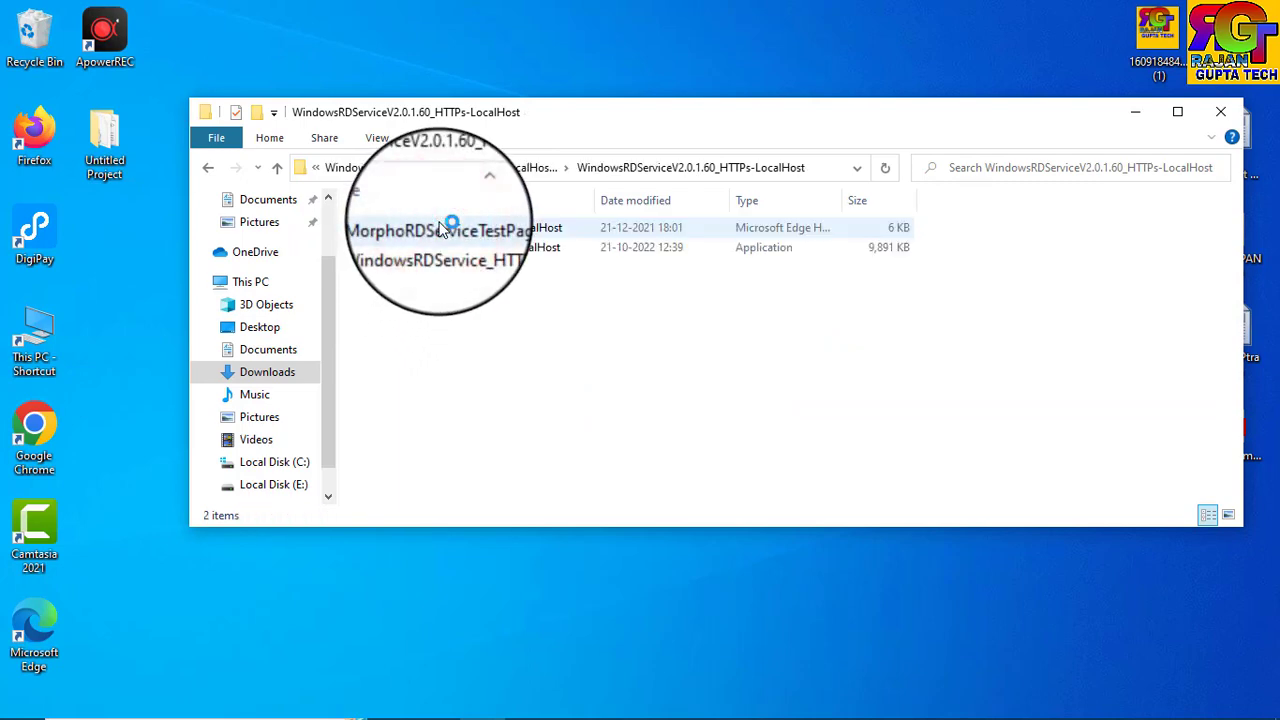
left_click(431, 250)
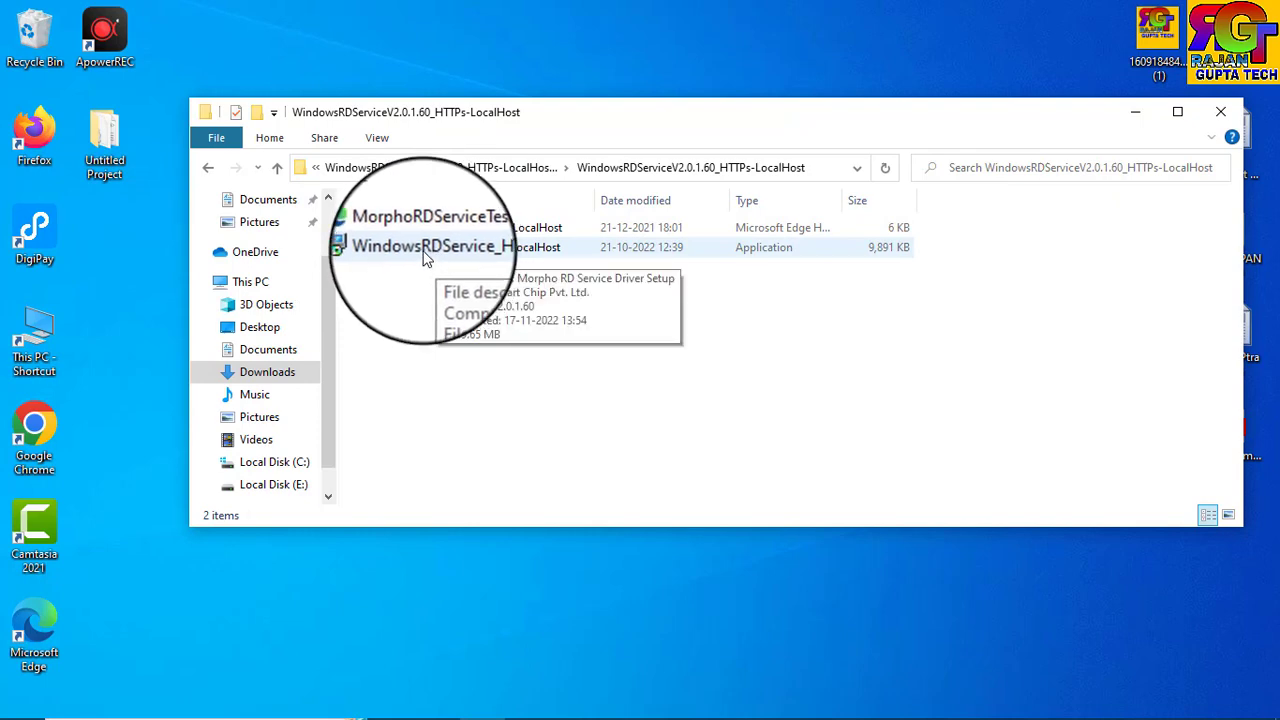
left_click(425, 257)
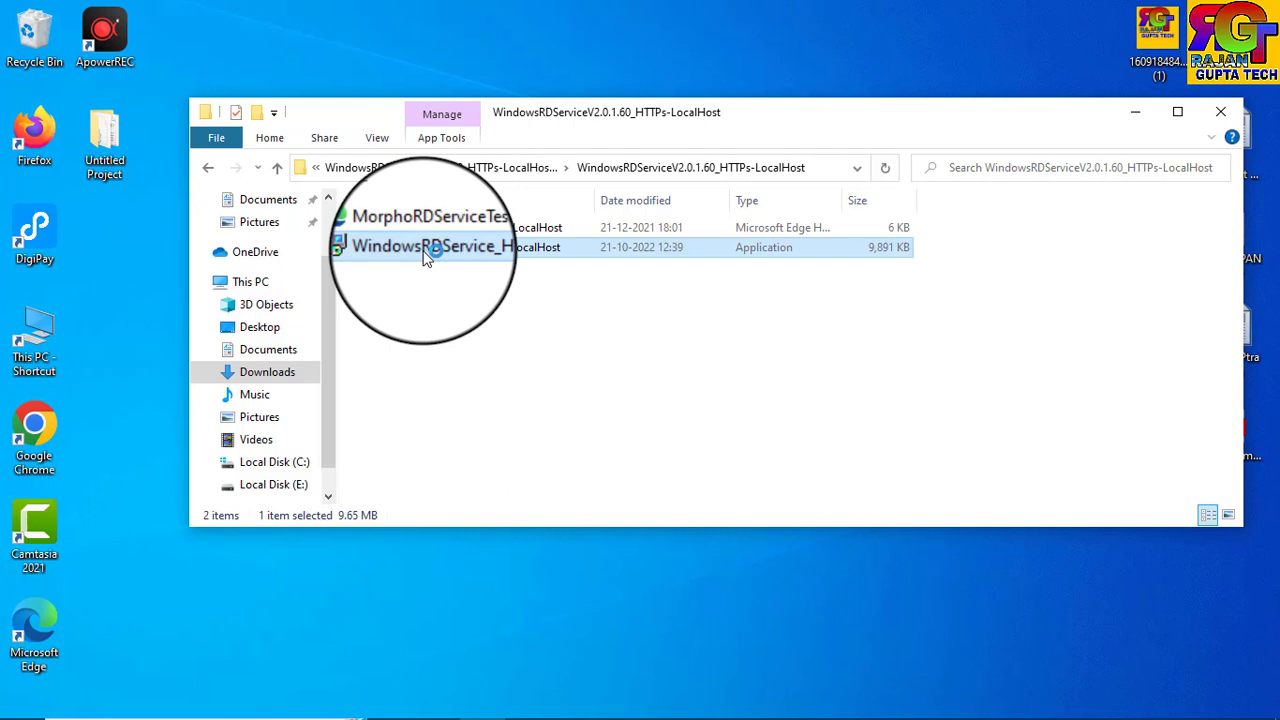
Run the WindowsRDService_HTTPs-LocalHost installer, choosing to restart the computer later, and finish.
double_click(425, 257)
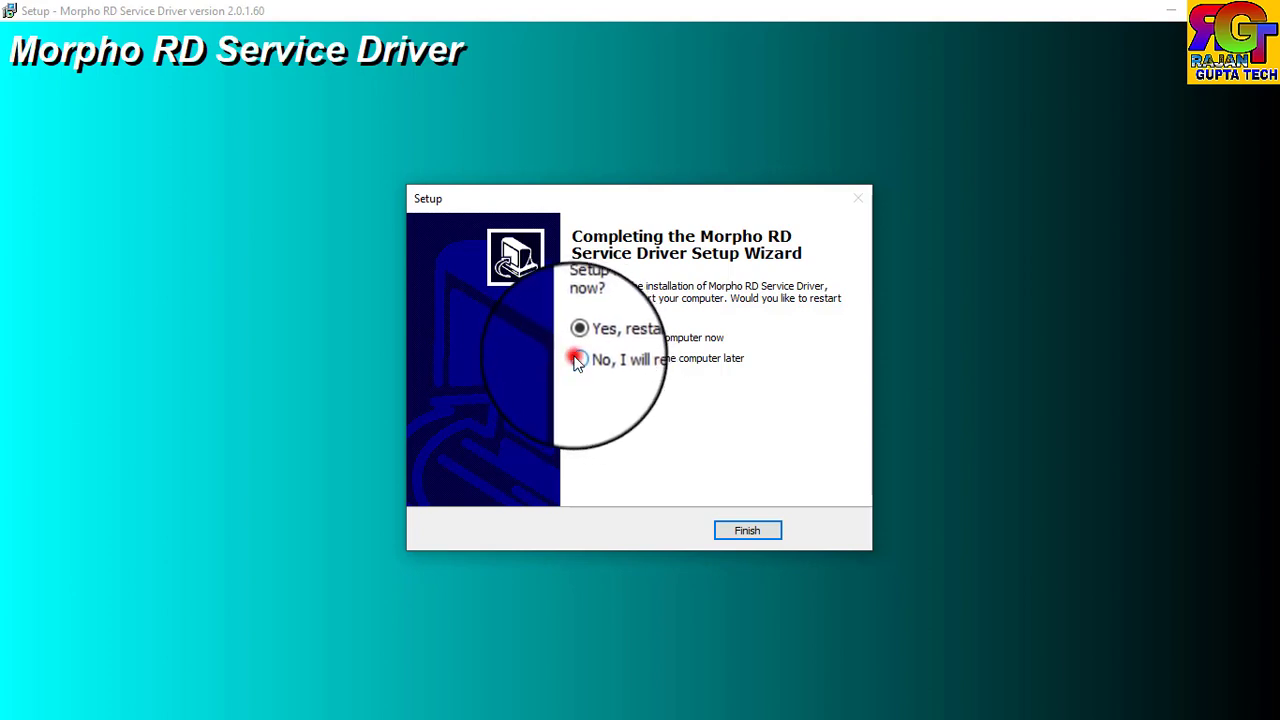
left_click(578, 360)
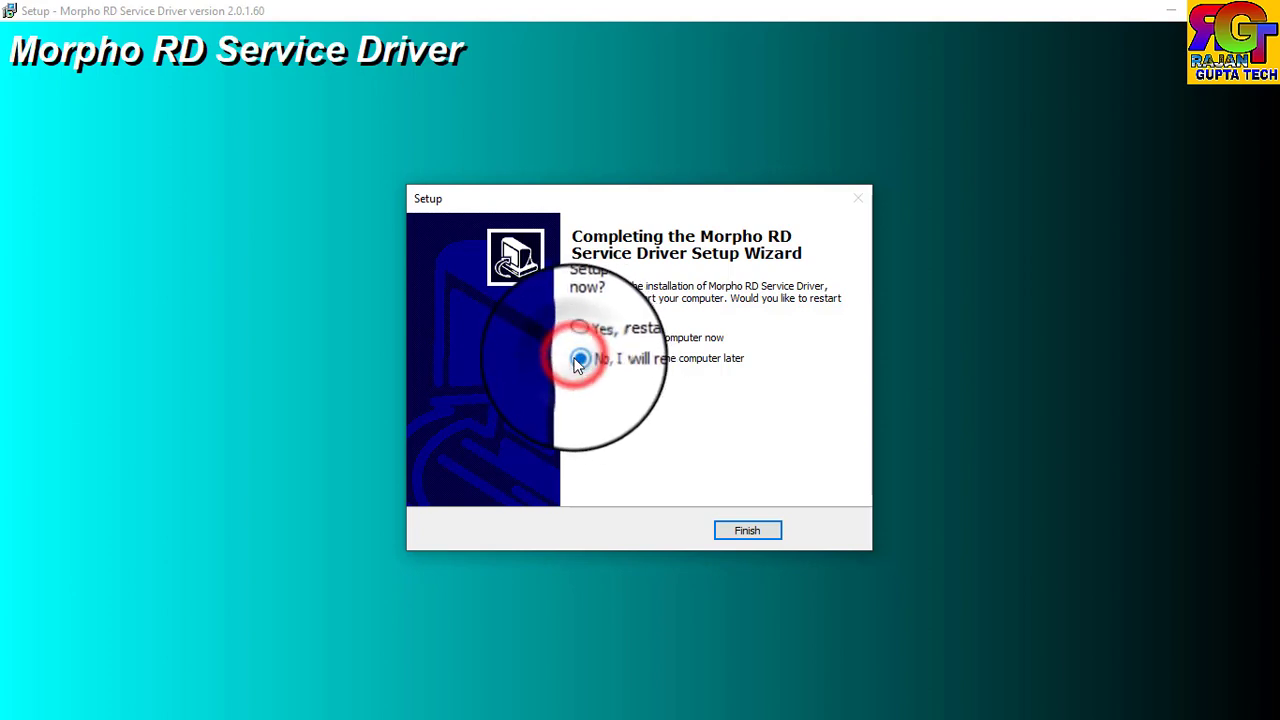
left_click(736, 530)
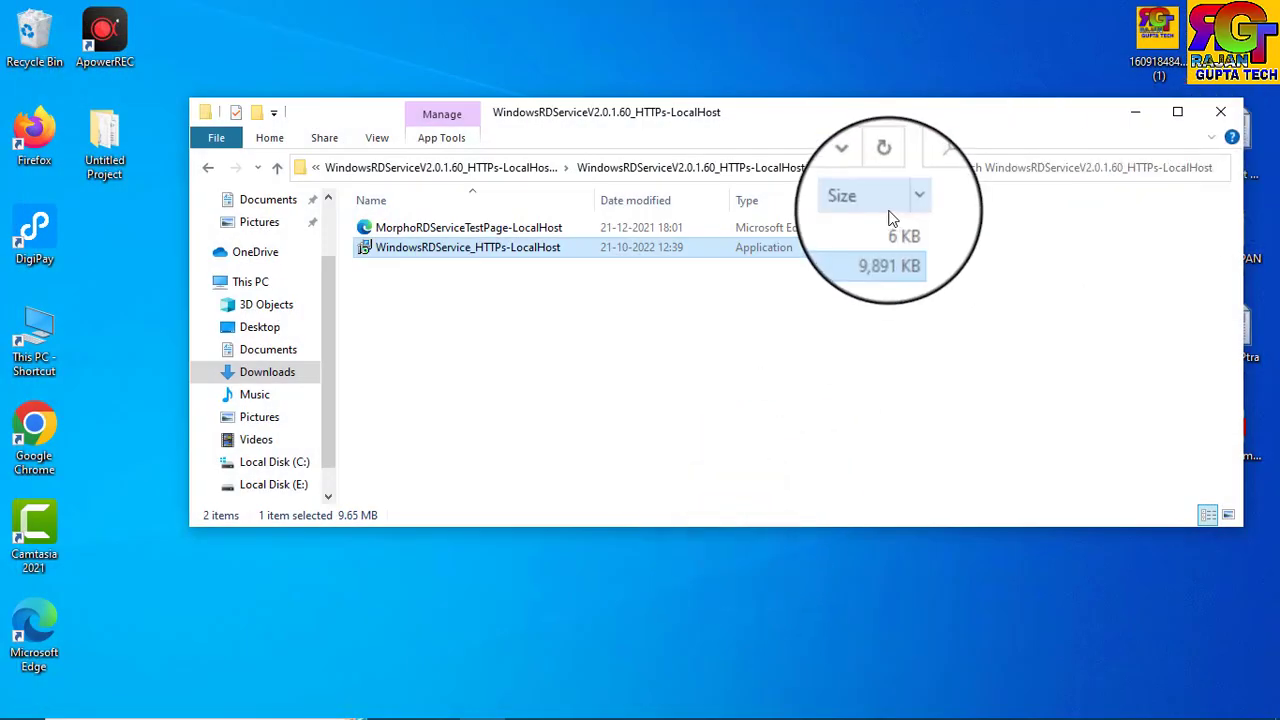
Close the installer folder window and open a new Chrome tab.
left_click(1221, 112)
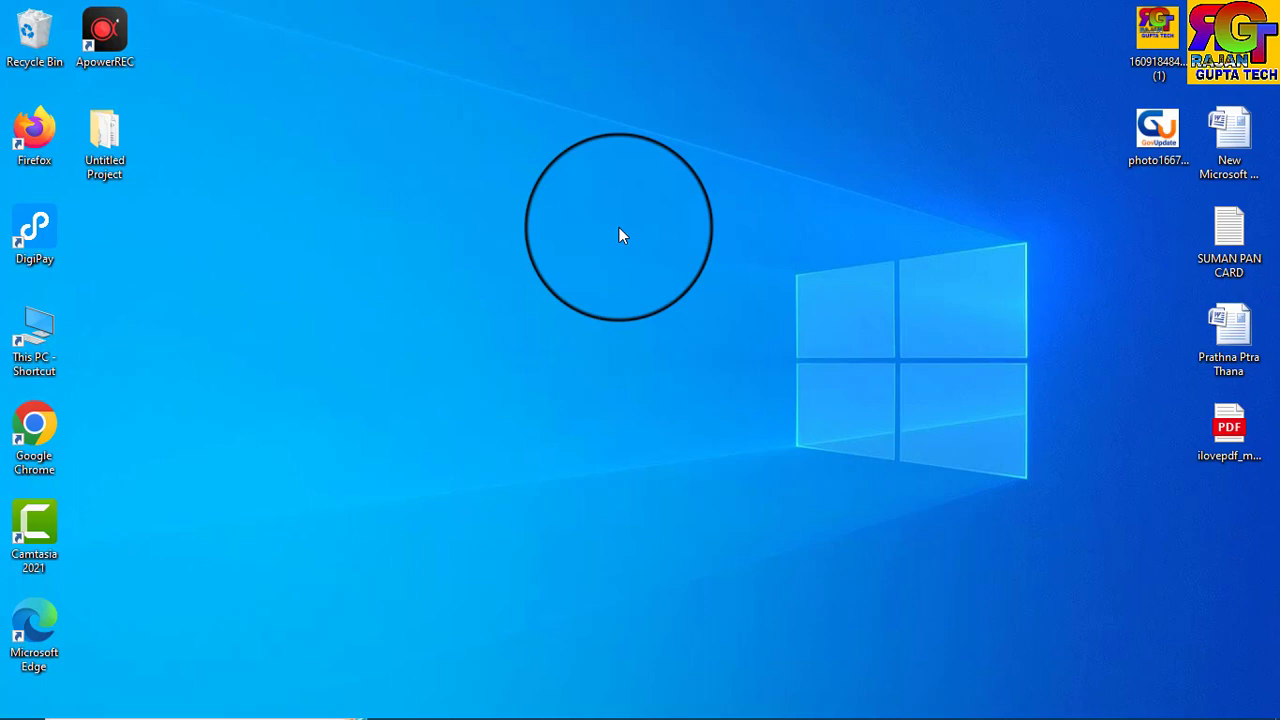
mouse_move(783, 715)
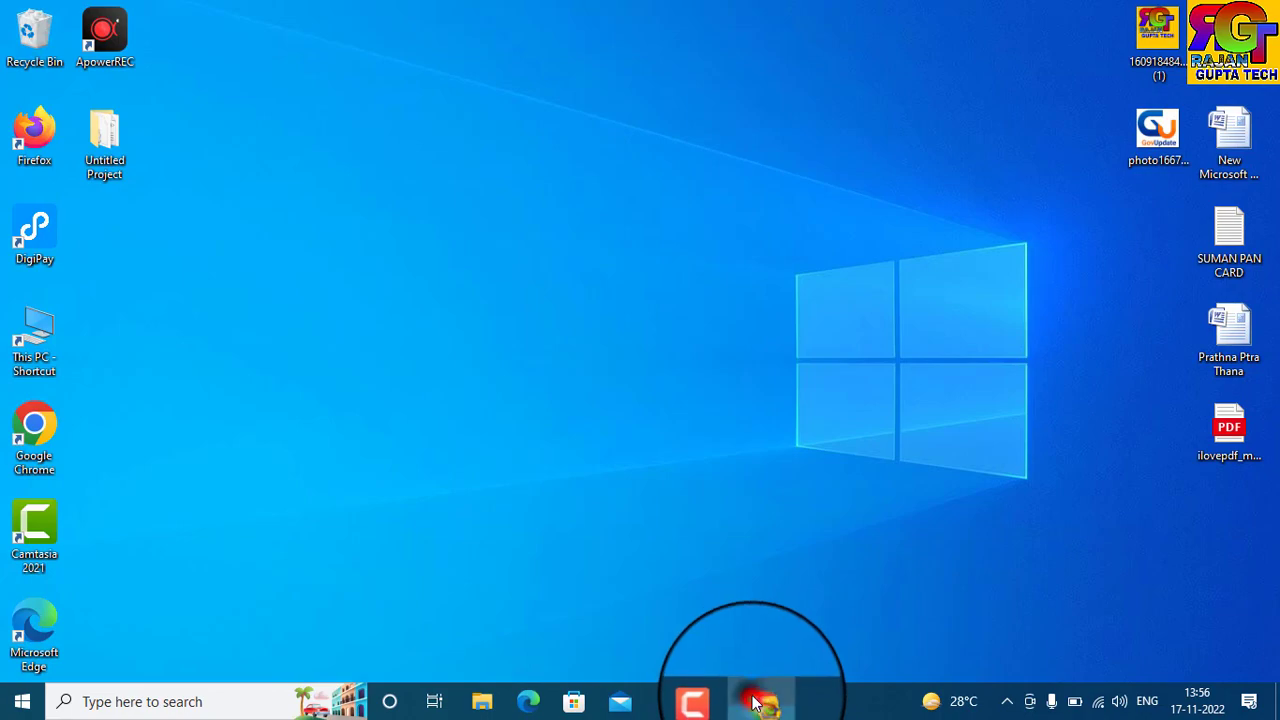
left_click(755, 700)
left_click(714, 26)
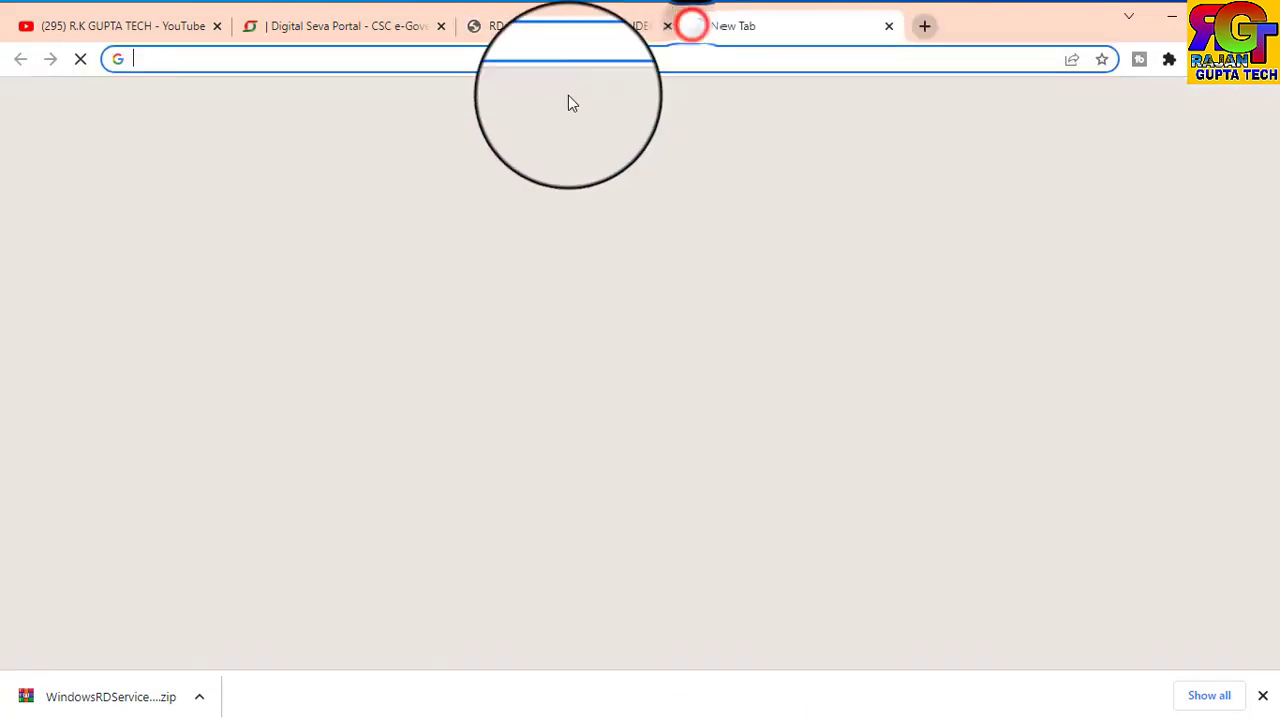
Search Google for 'csc my account' and open the CSC e-Gov login page.
left_click(481, 60)
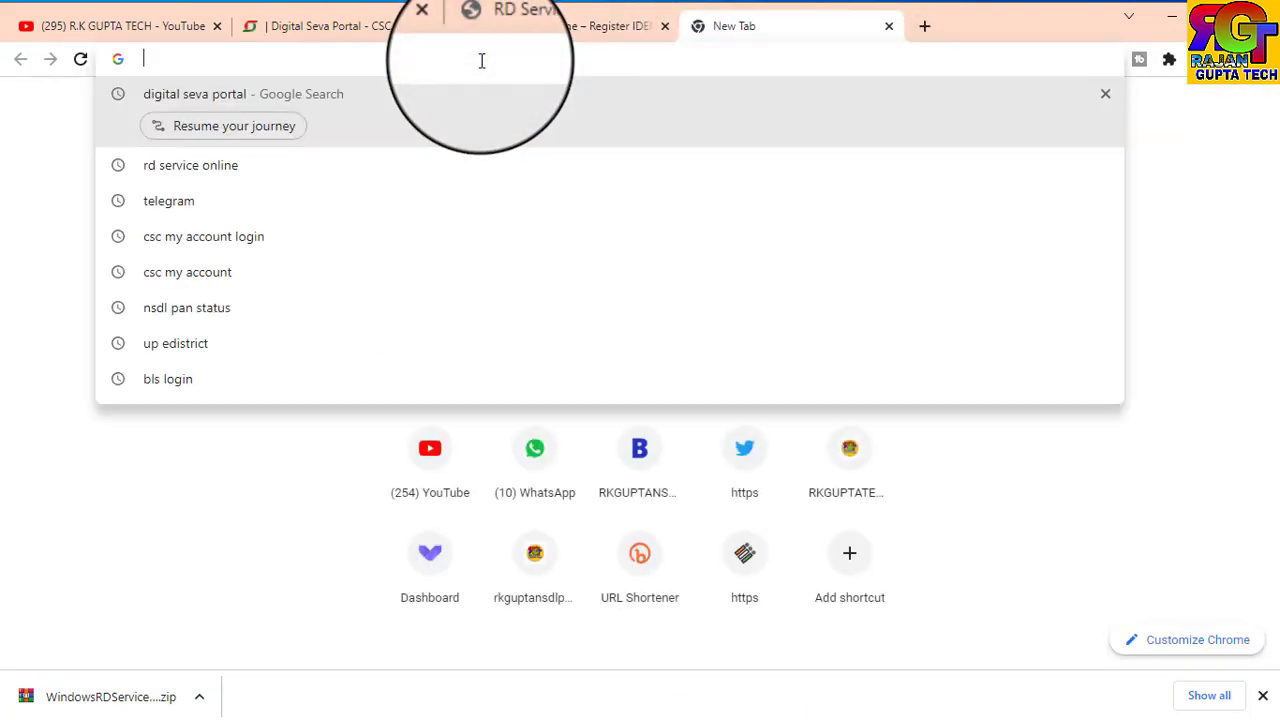
type("csc ")
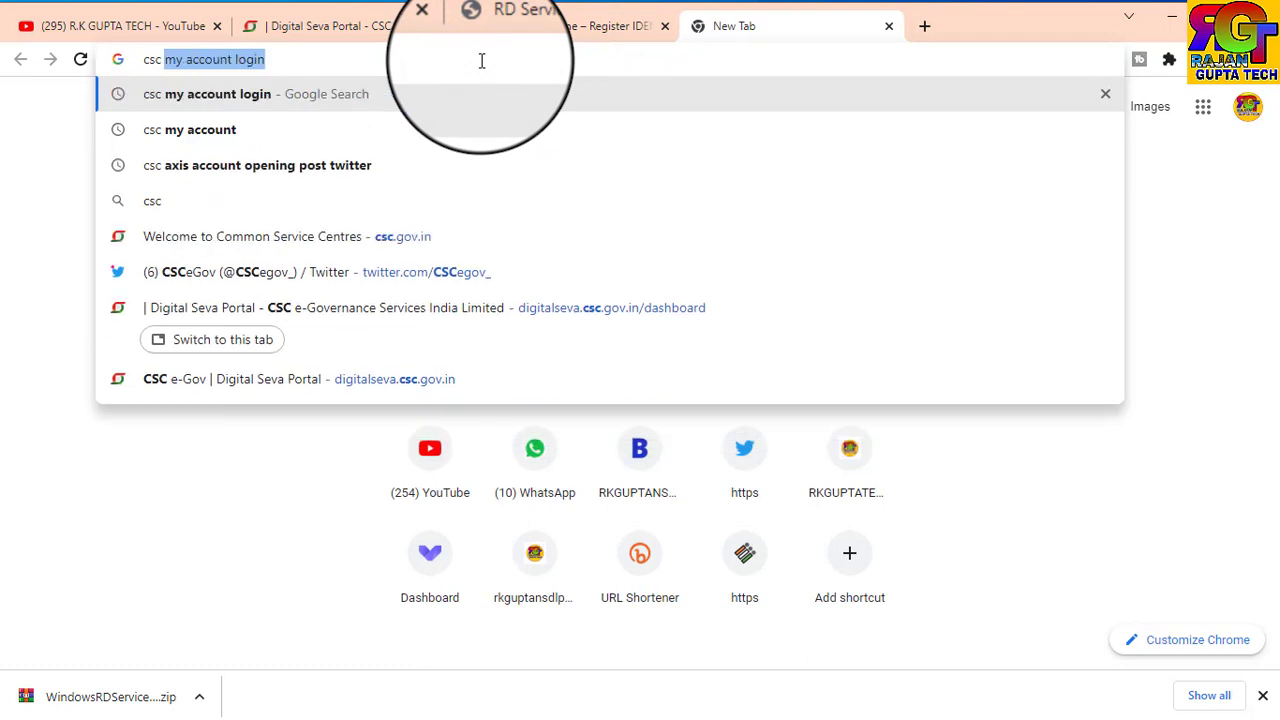
type("n")
key("BackSpace")
type("my")
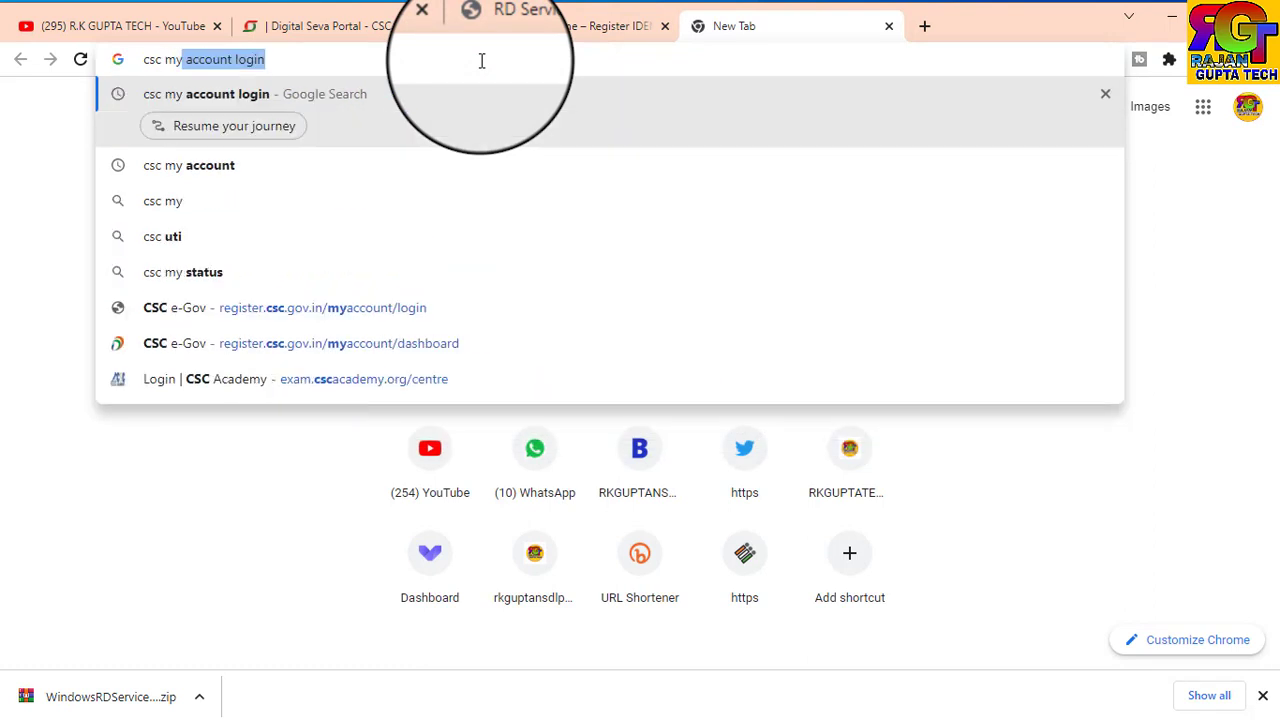
left_click(210, 165)
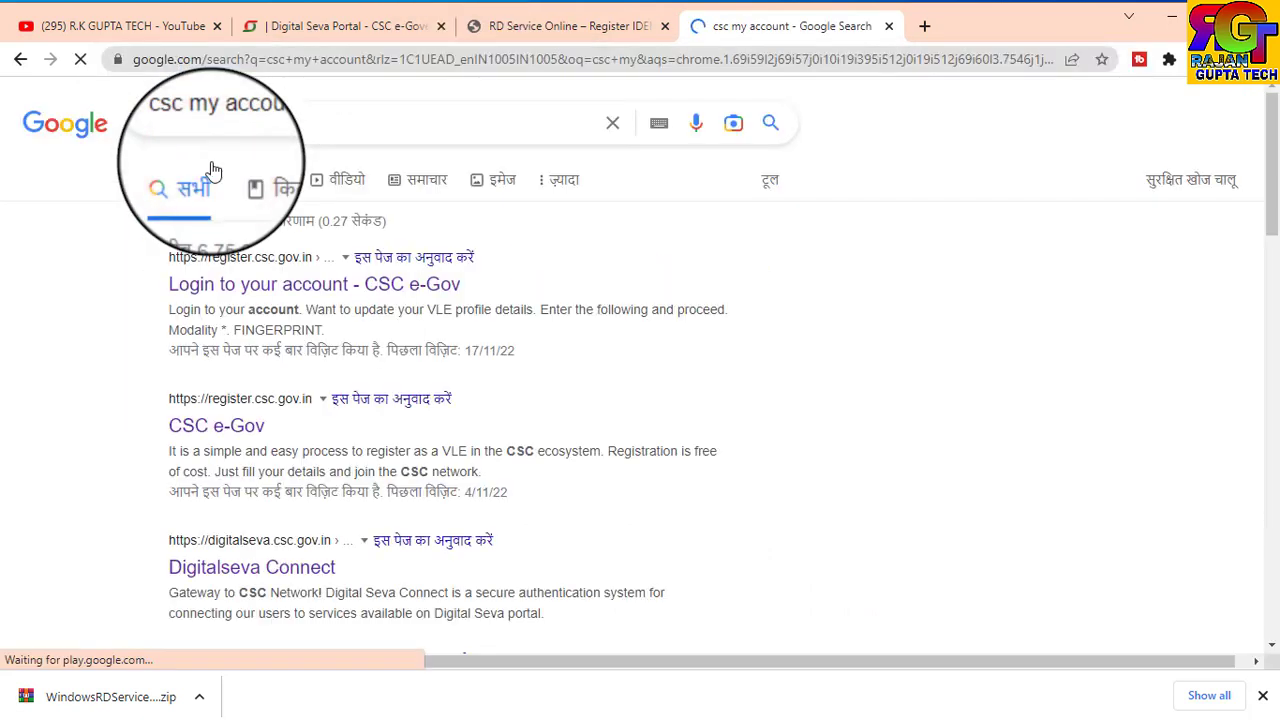
left_click(263, 287)
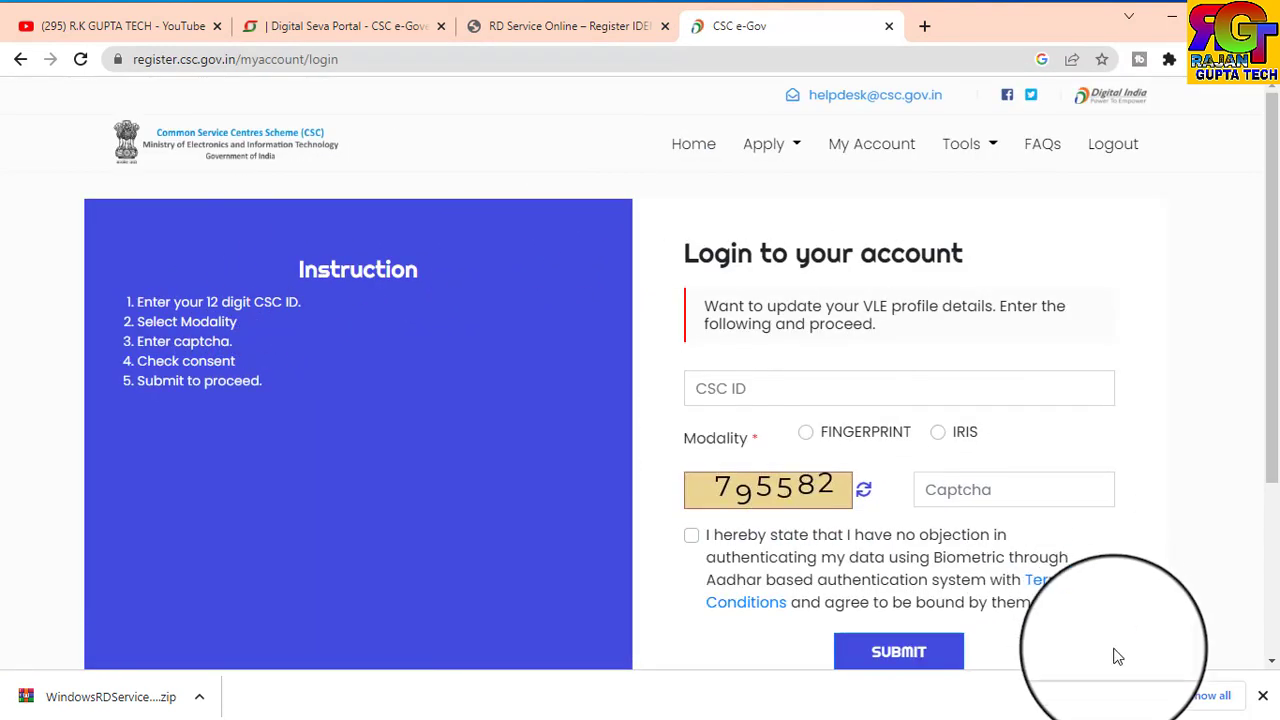
Enter the CSC ID and captcha, choose FINGERPRINT modality, tick consent and submit the login.
left_click(1262, 695)
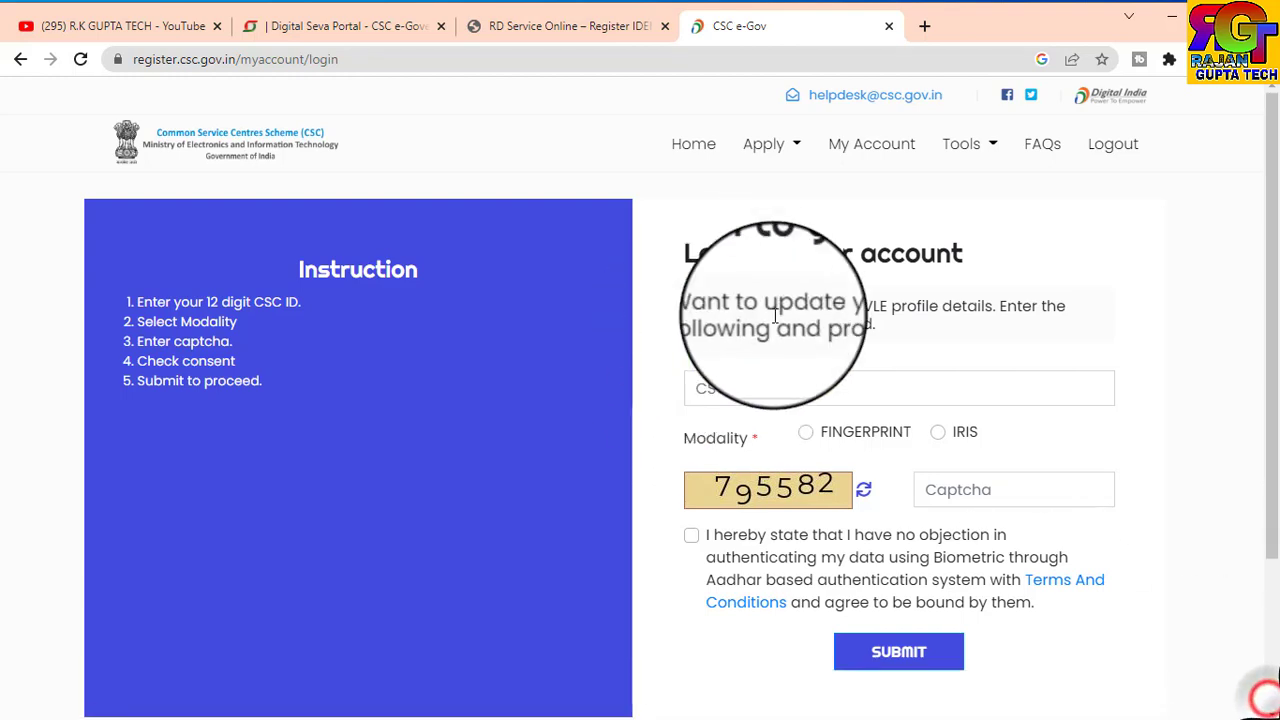
left_click(712, 389)
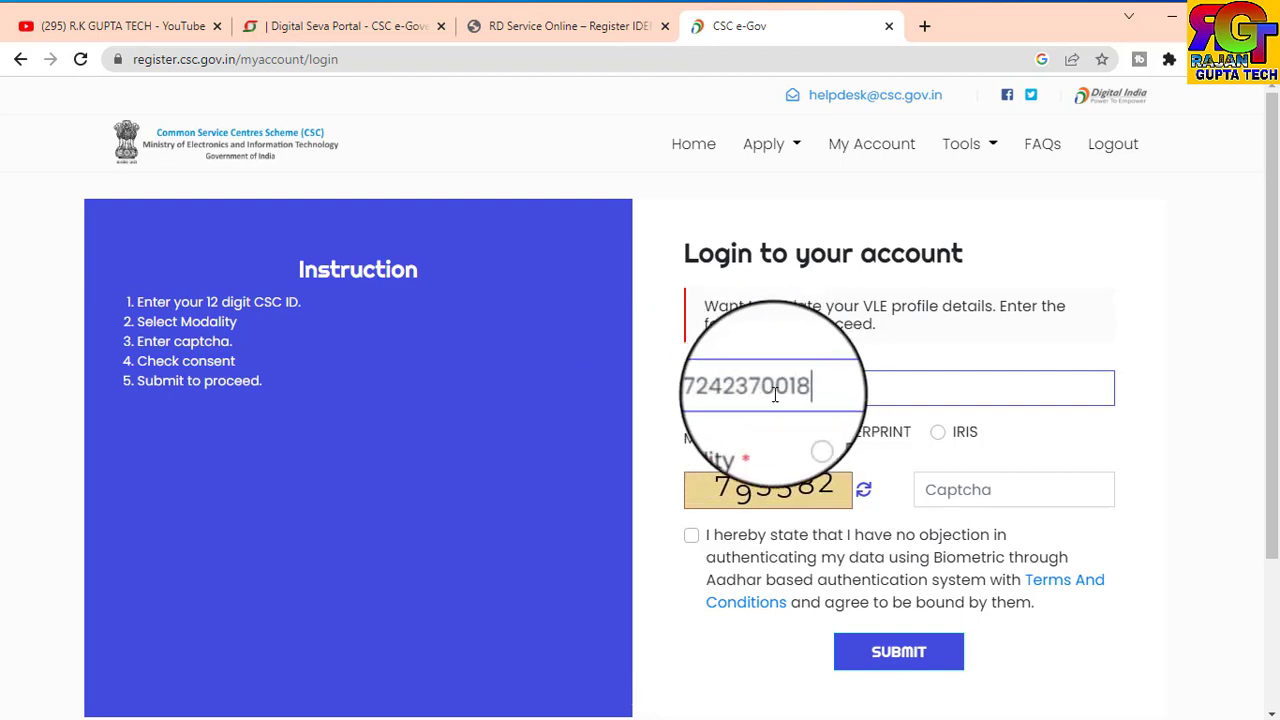
left_click(804, 432)
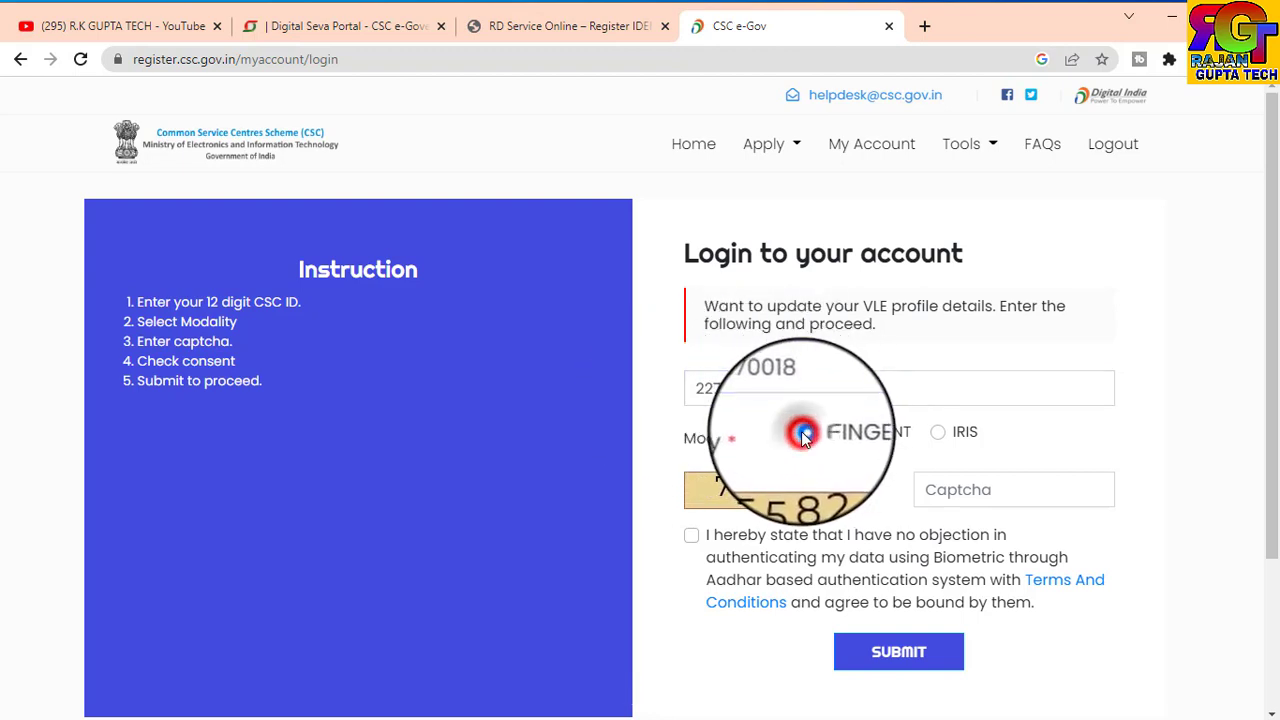
left_click(974, 490)
type("795582")
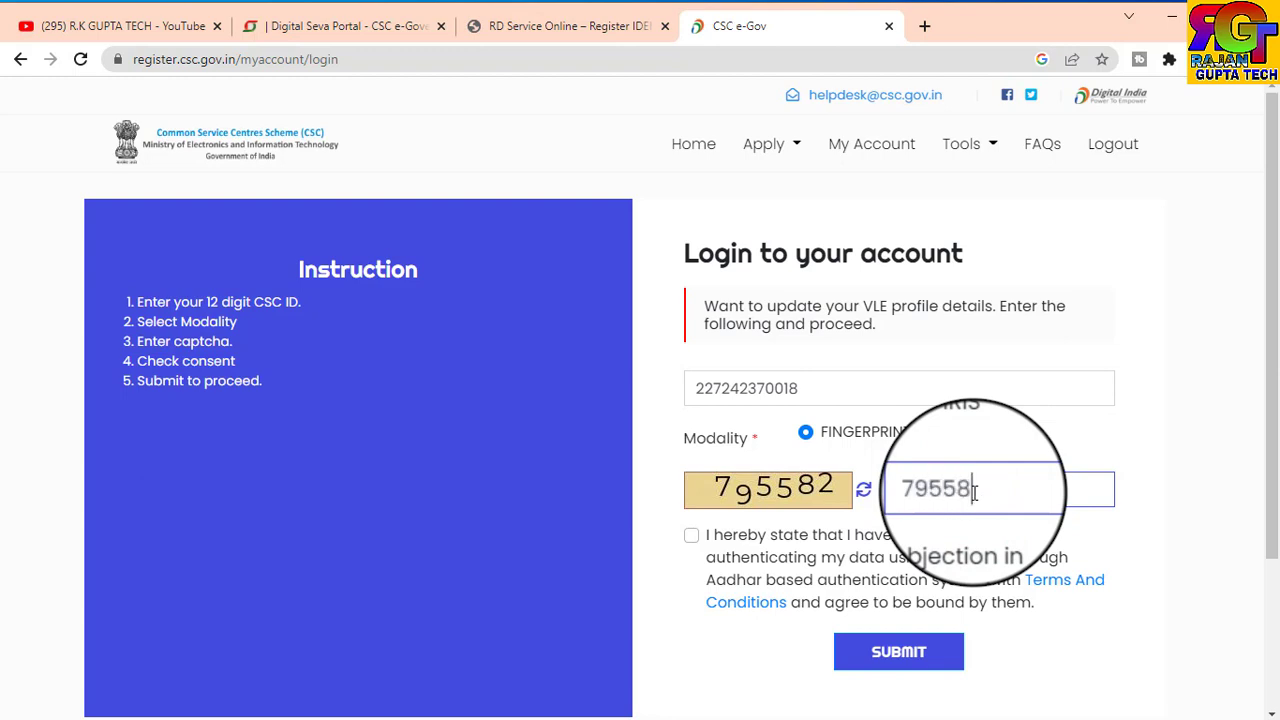
left_click(691, 535)
left_click(886, 678)
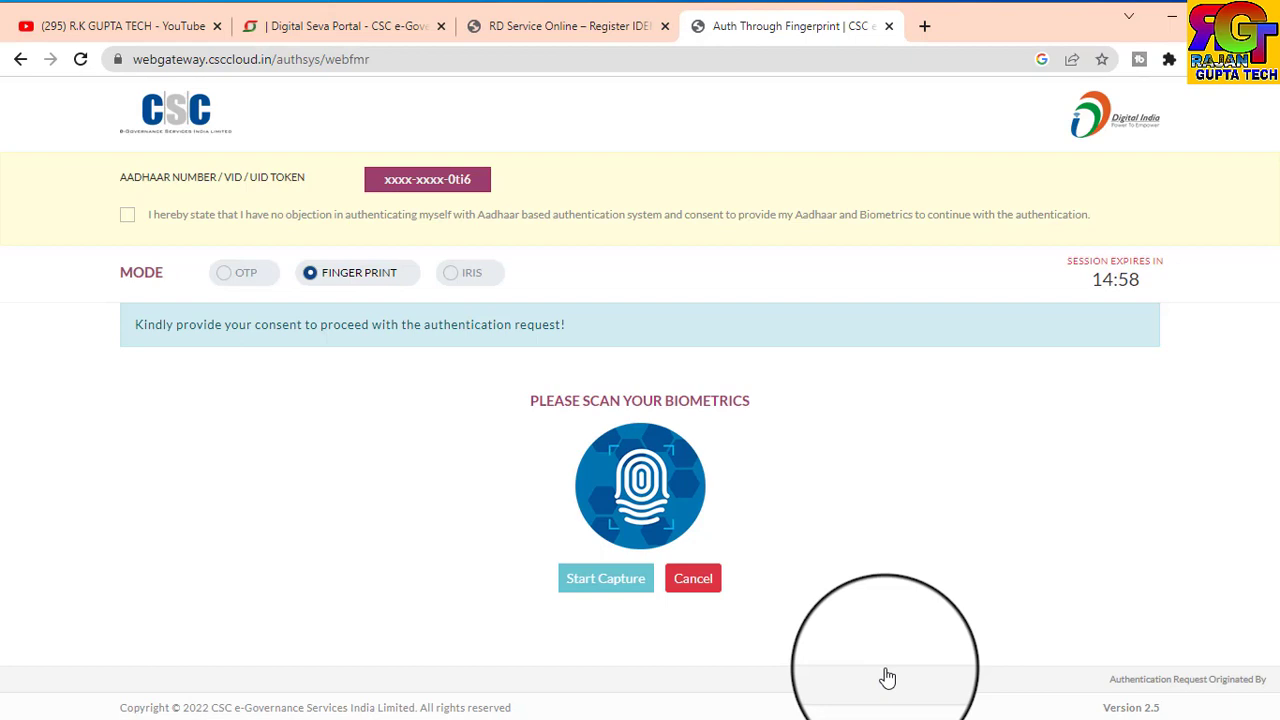
Consent and capture the fingerprint to log in, then switch to RD Service Online and minimize Chrome.
left_click(132, 216)
left_click(616, 521)
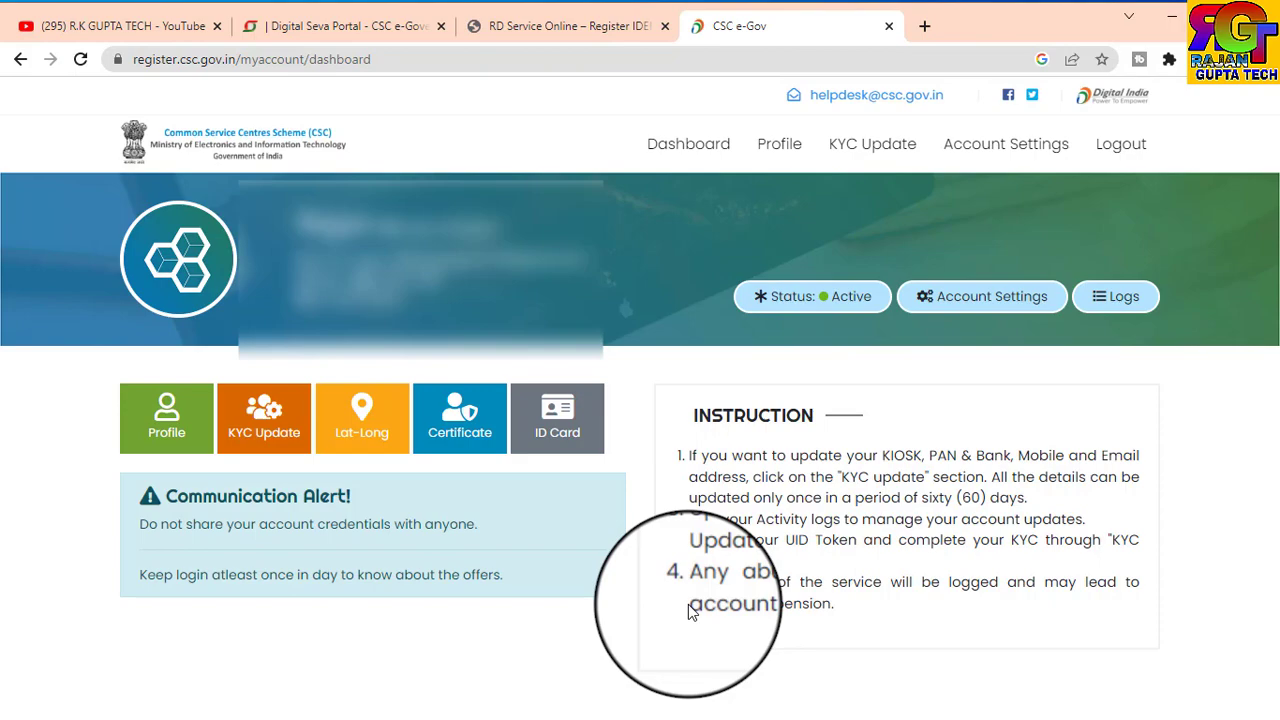
left_click(545, 26)
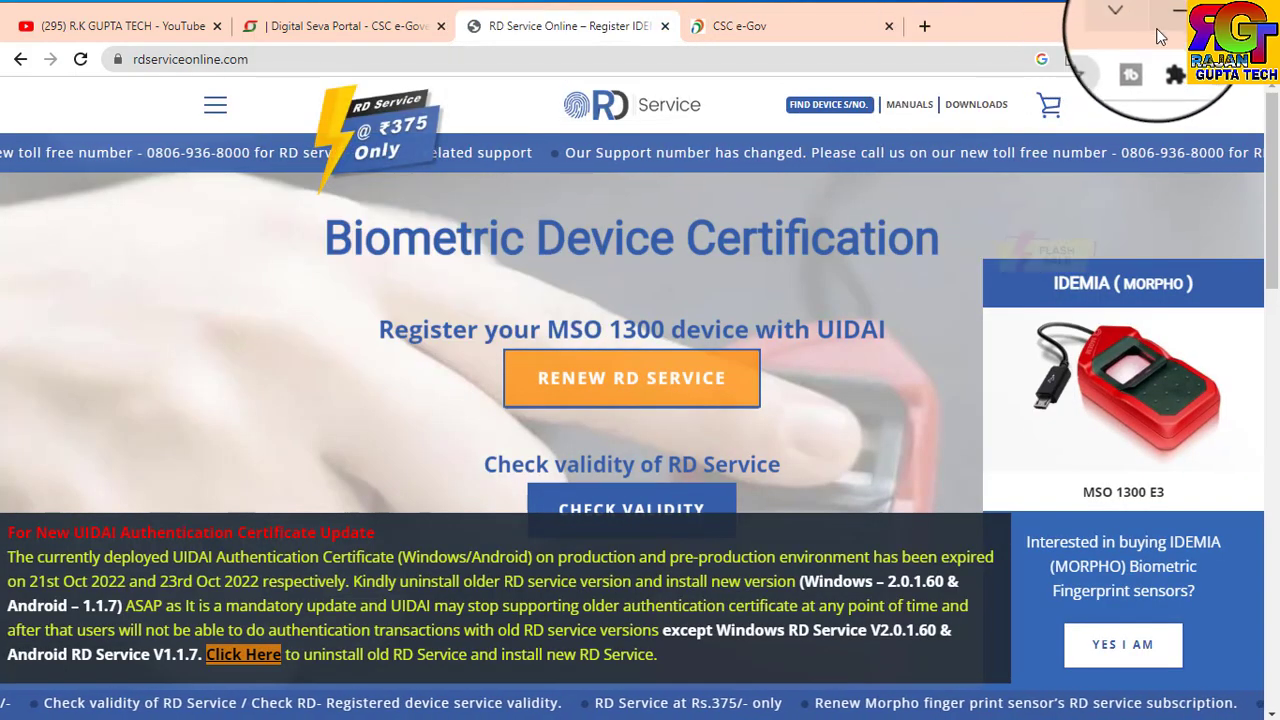
left_click(1168, 22)
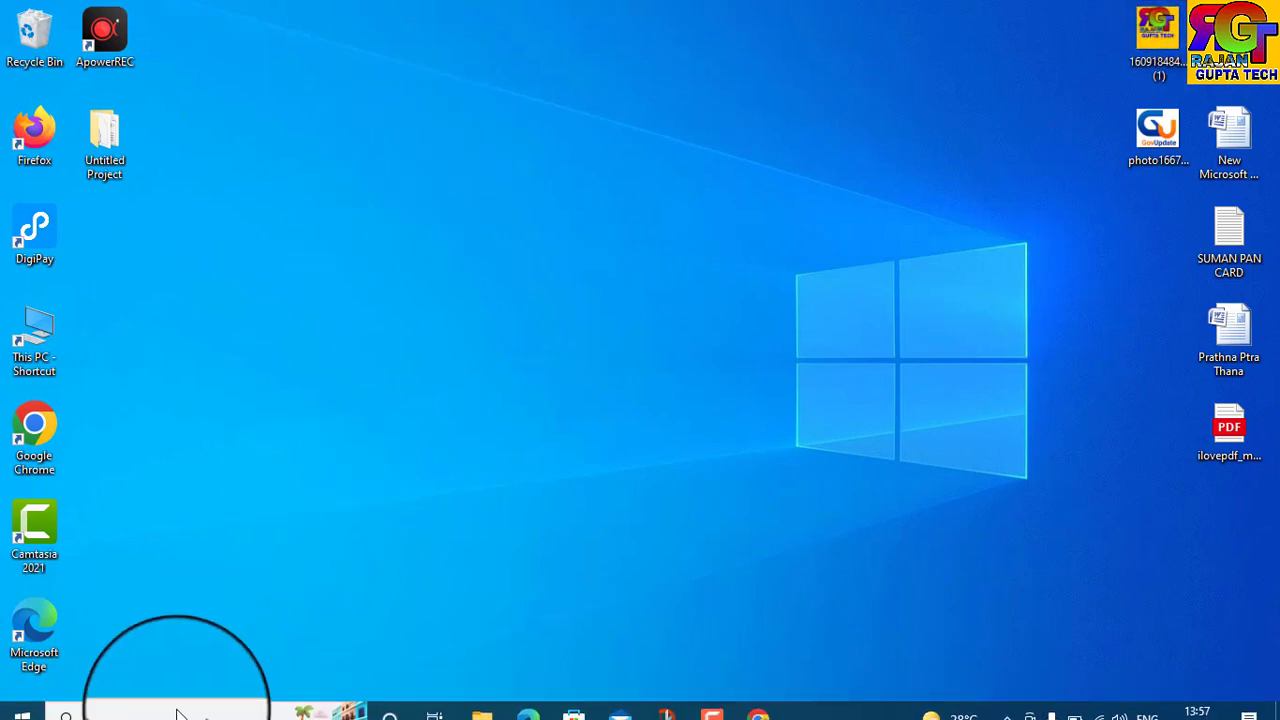
Search 'servic' in the taskbar and open the Services app.
left_click(160, 701)
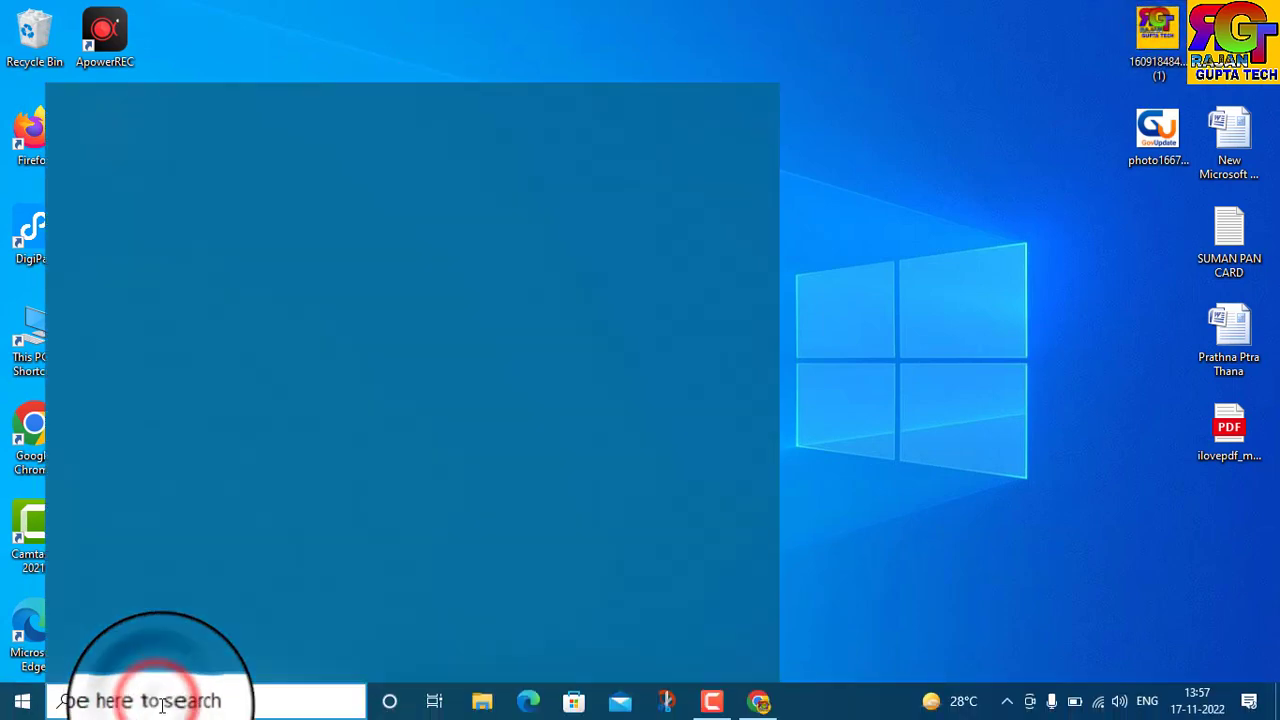
type("servic")
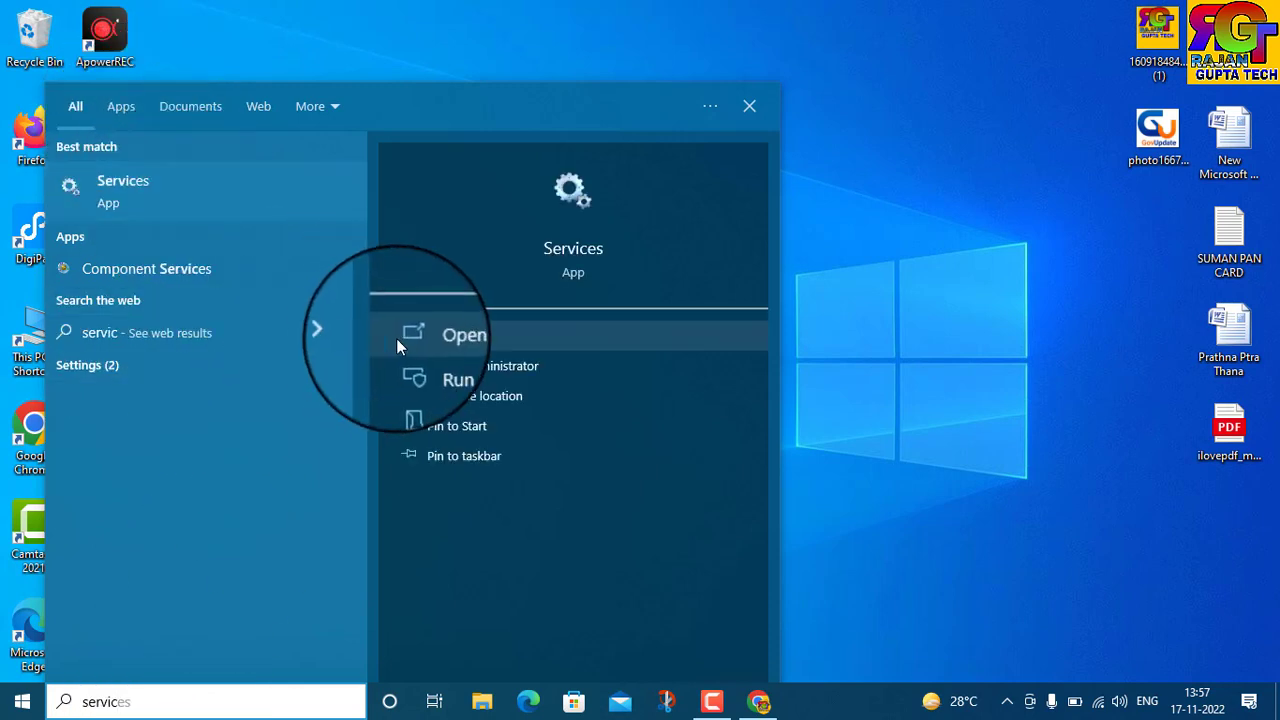
left_click(403, 338)
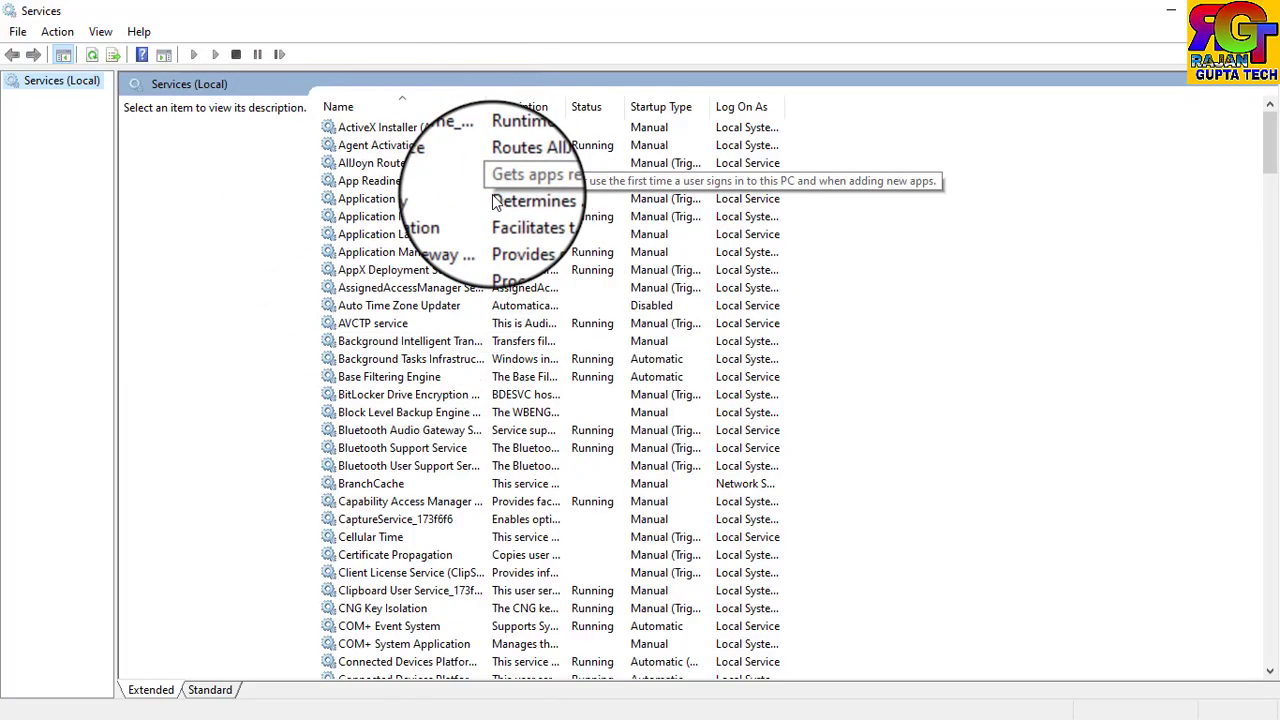
Confirm Morpho RD Service and MorphoSmart USB Service show Running and Automatic, then close Services.
scroll(475, 368, "down", 5)
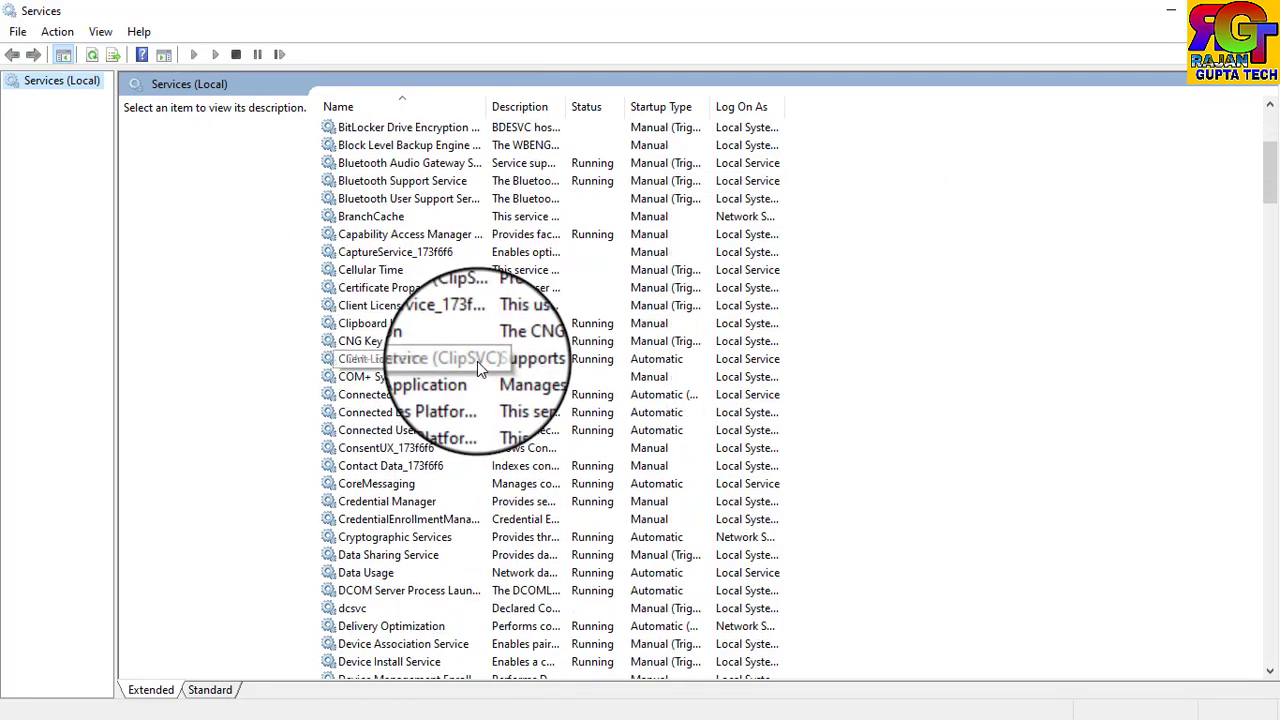
scroll(477, 368, "down", 13)
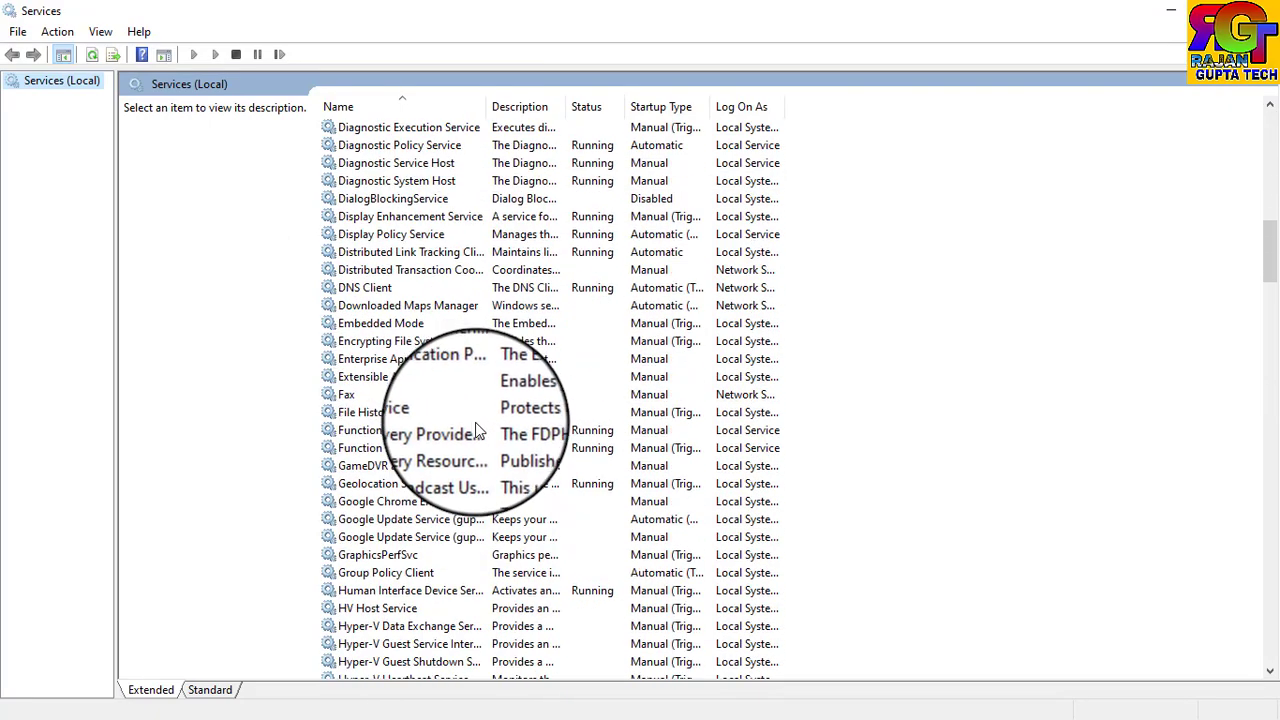
scroll(477, 428, "down", 1)
scroll(477, 440, "down", 6)
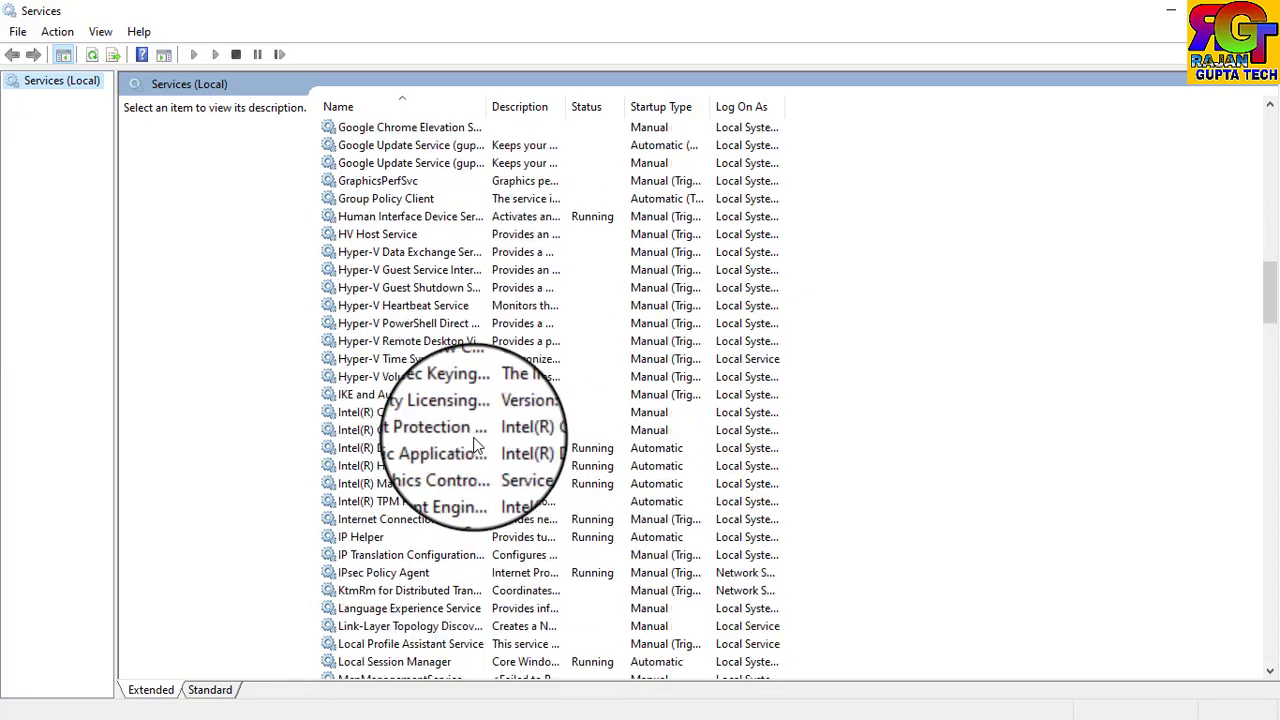
scroll(477, 445, "down", 9)
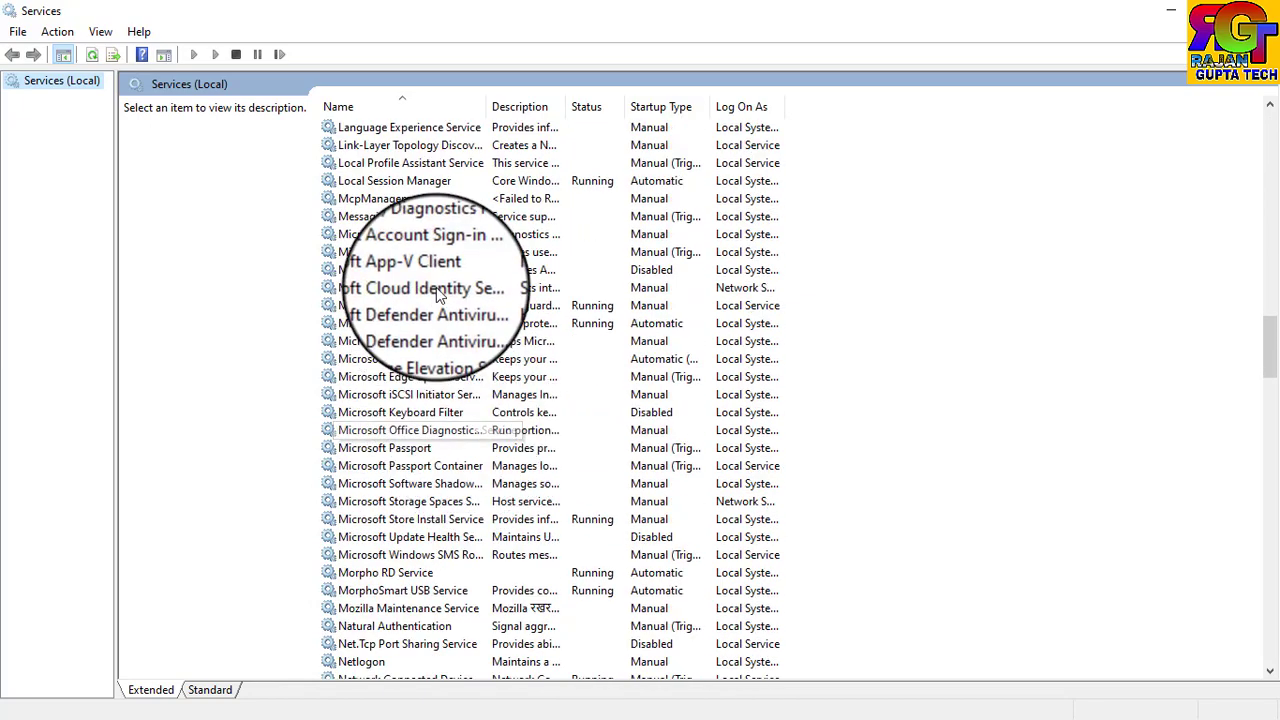
scroll(437, 293, "down", 1)
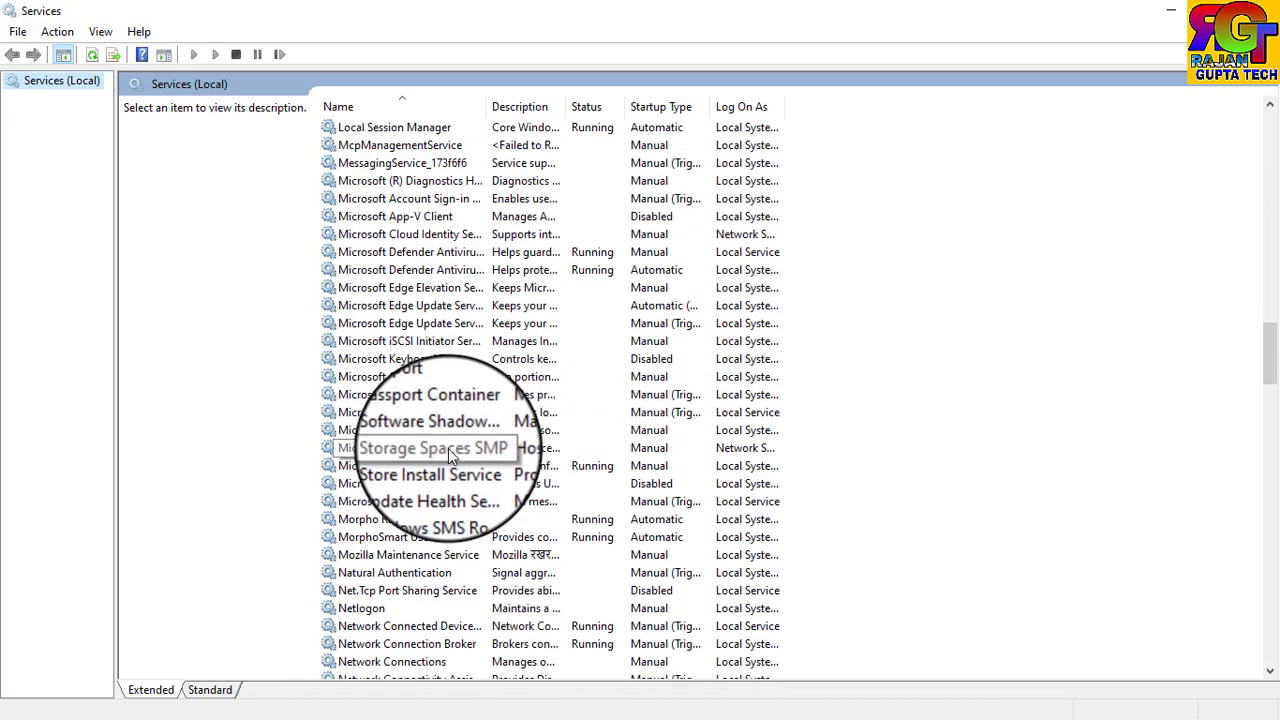
left_click(361, 522)
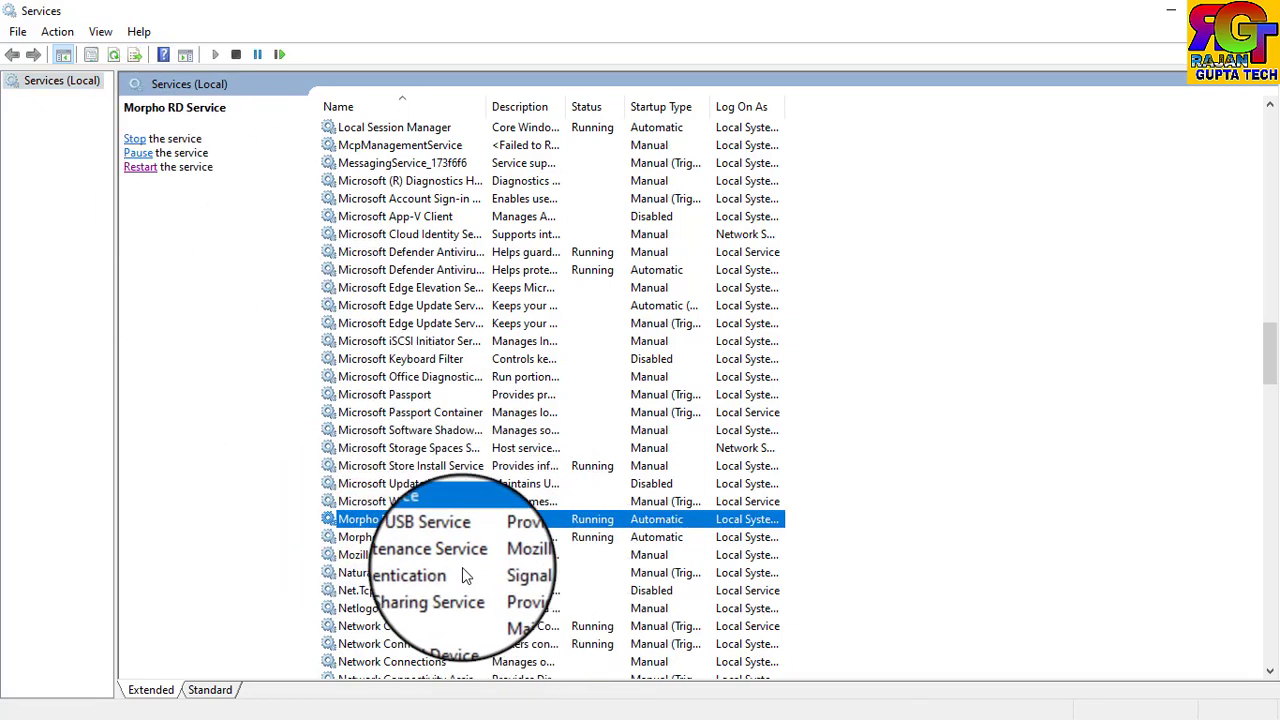
left_click(440, 537)
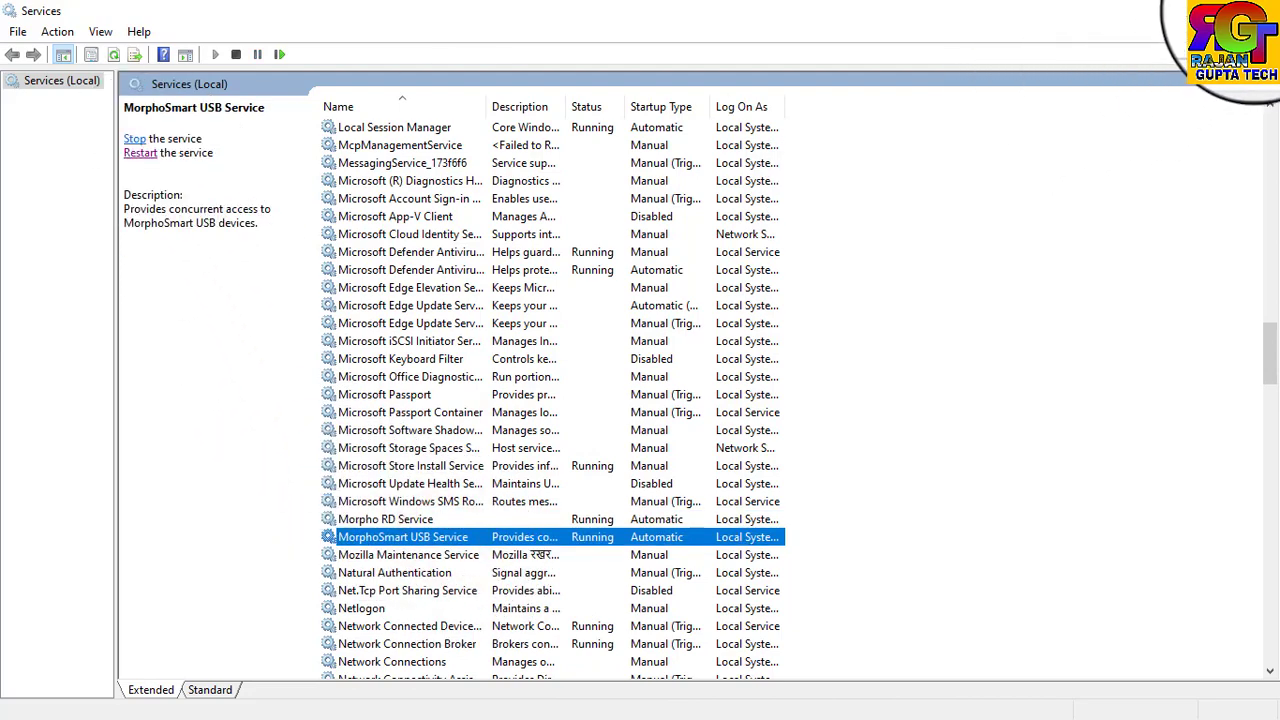
left_click(1255, 8)
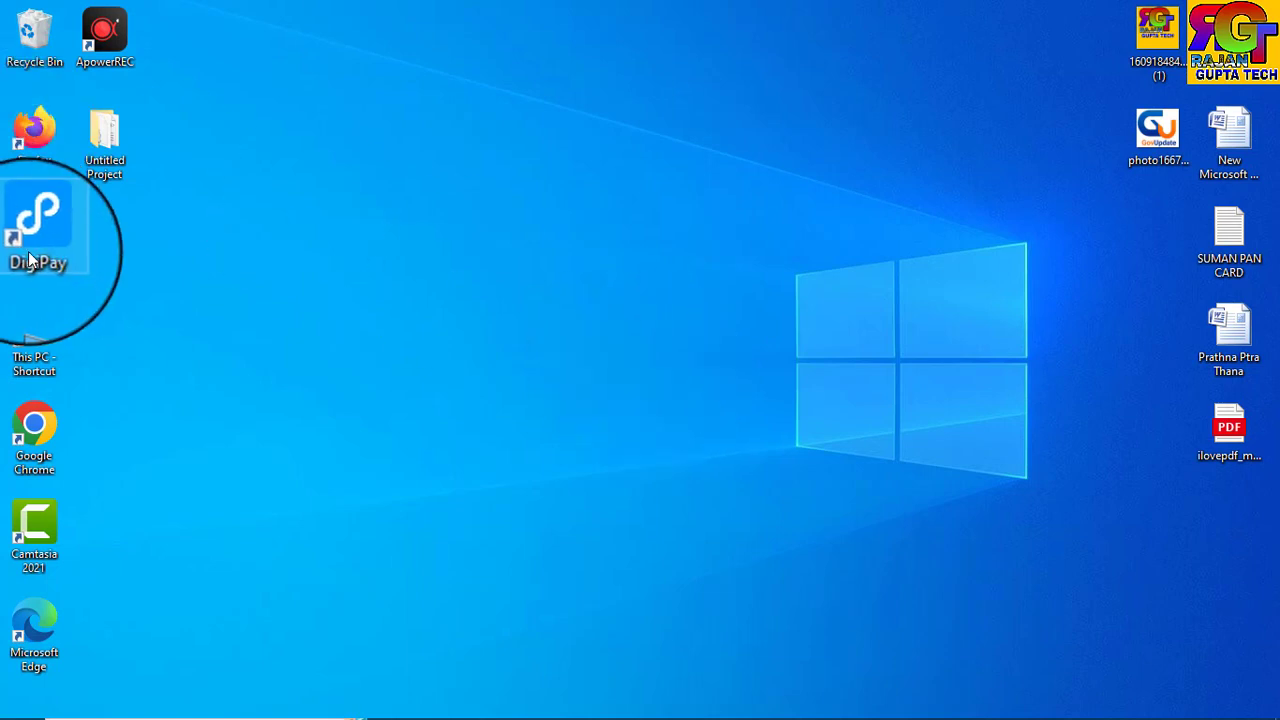
Open ConfigSettings in Notepad from This PC > Local Disk (C:) > MorphoRdServiceL0Soft.
double_click(25, 358)
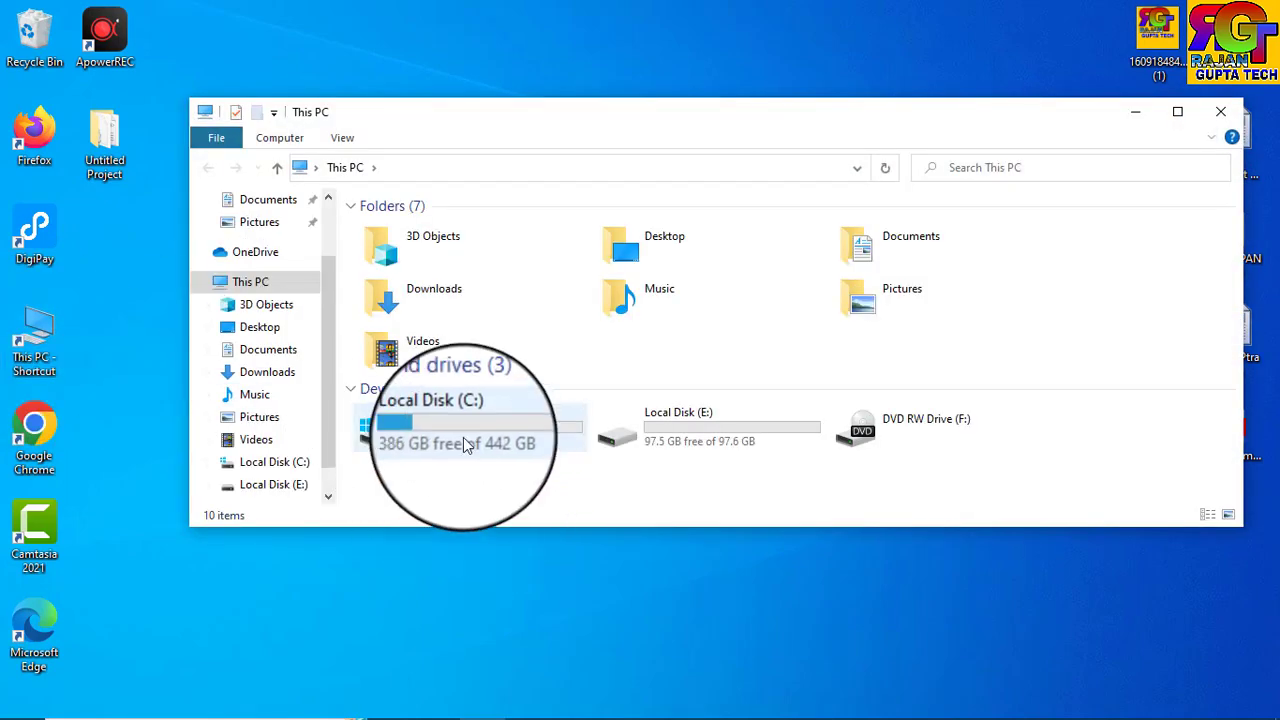
double_click(463, 438)
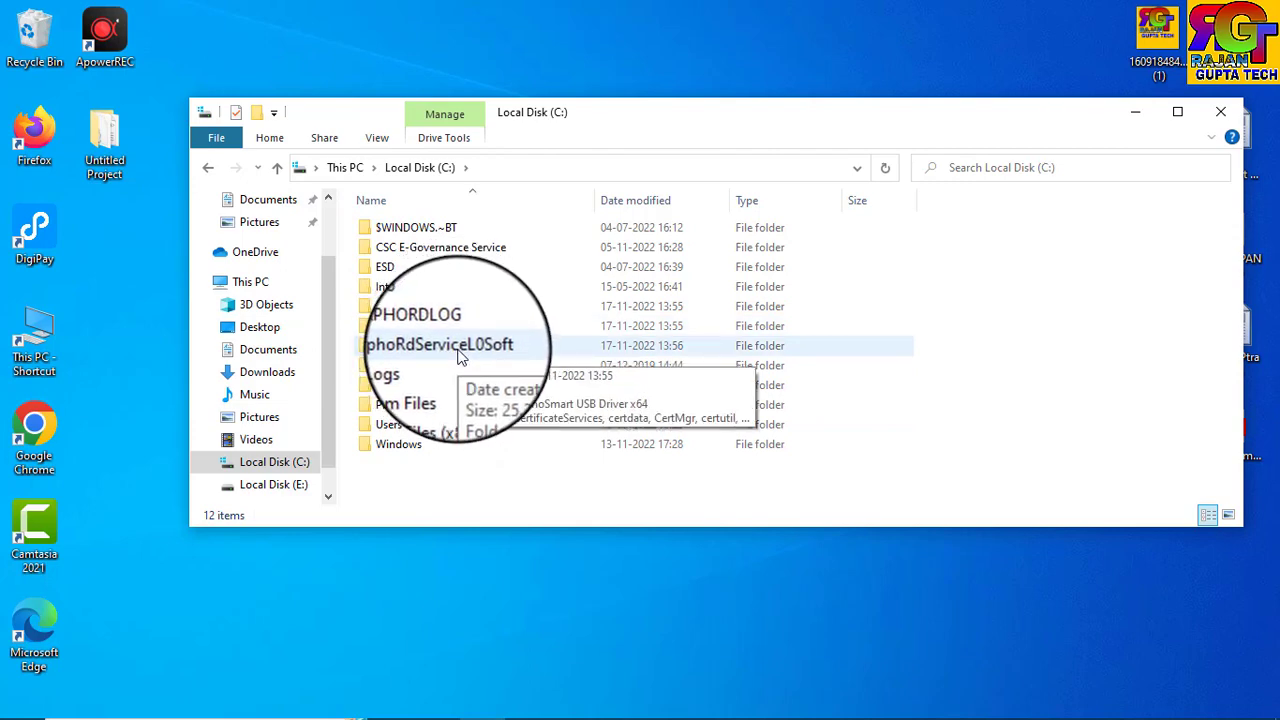
double_click(460, 346)
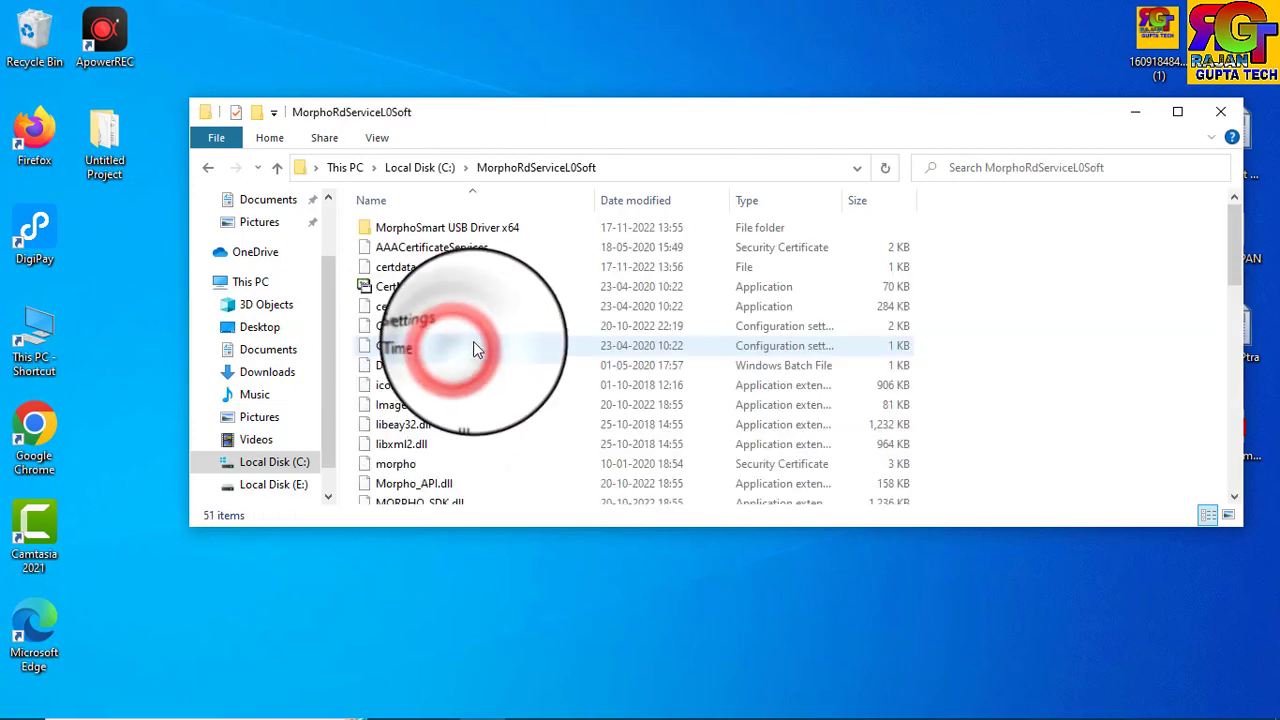
double_click(432, 333)
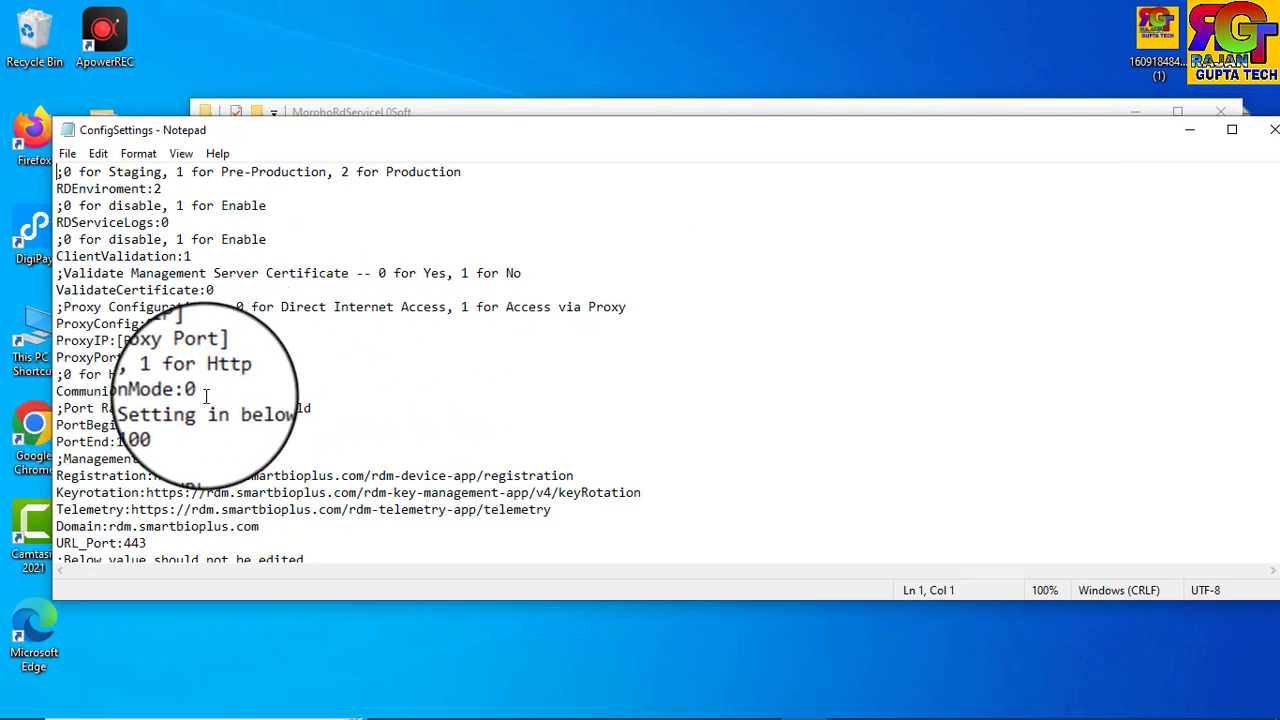
Reopen ConfigSettings, change CommunicationMode from 0 to 1, and close the MorphoRdServiceL0Soft folder.
left_click(204, 393)
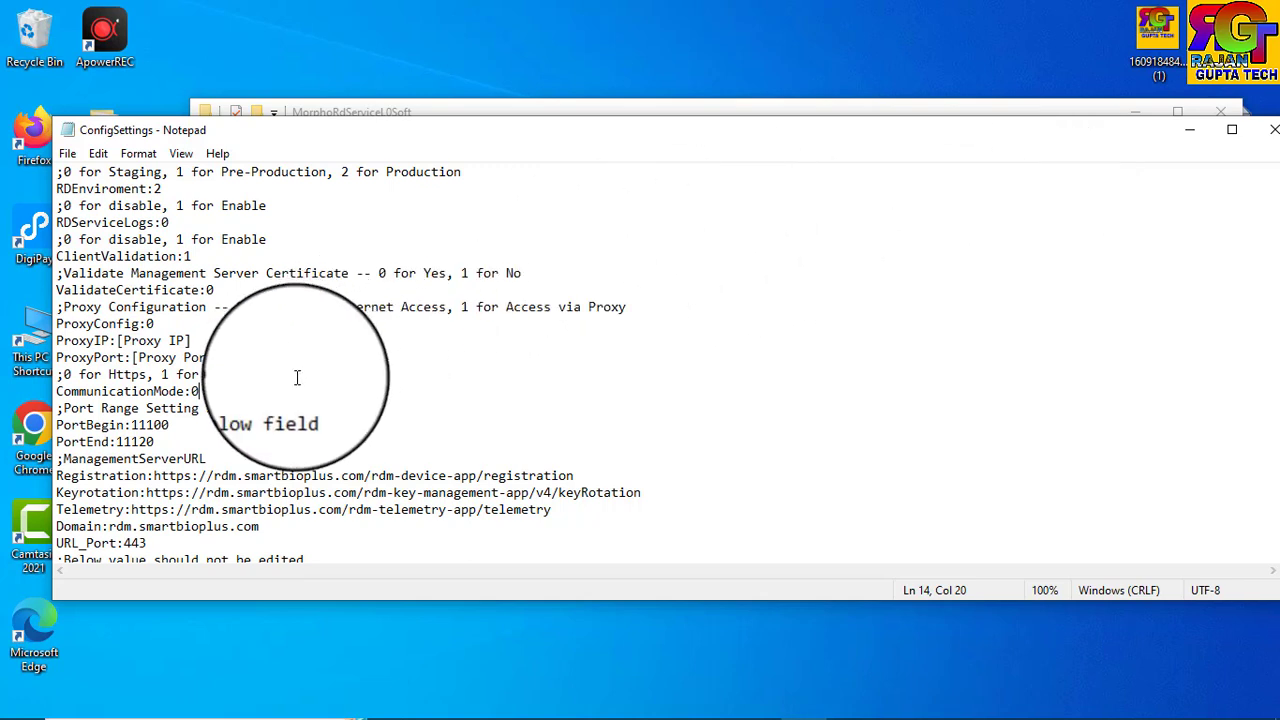
left_click(1268, 130)
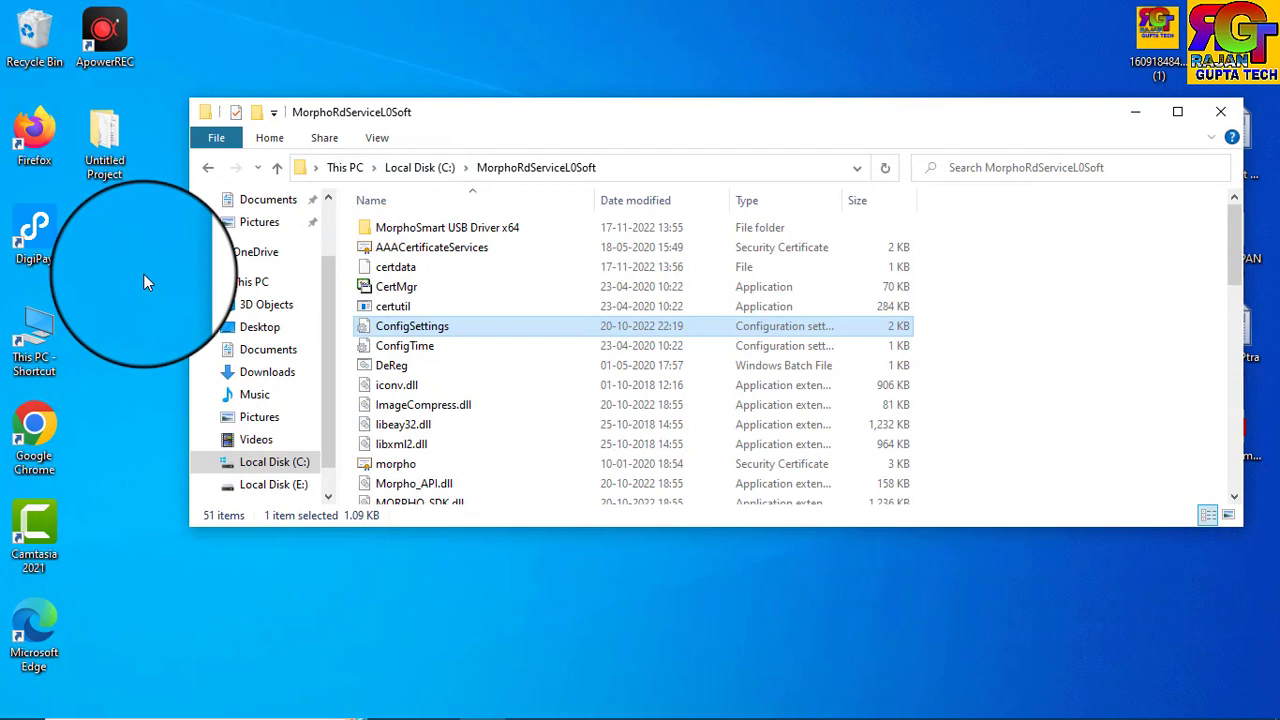
double_click(430, 326)
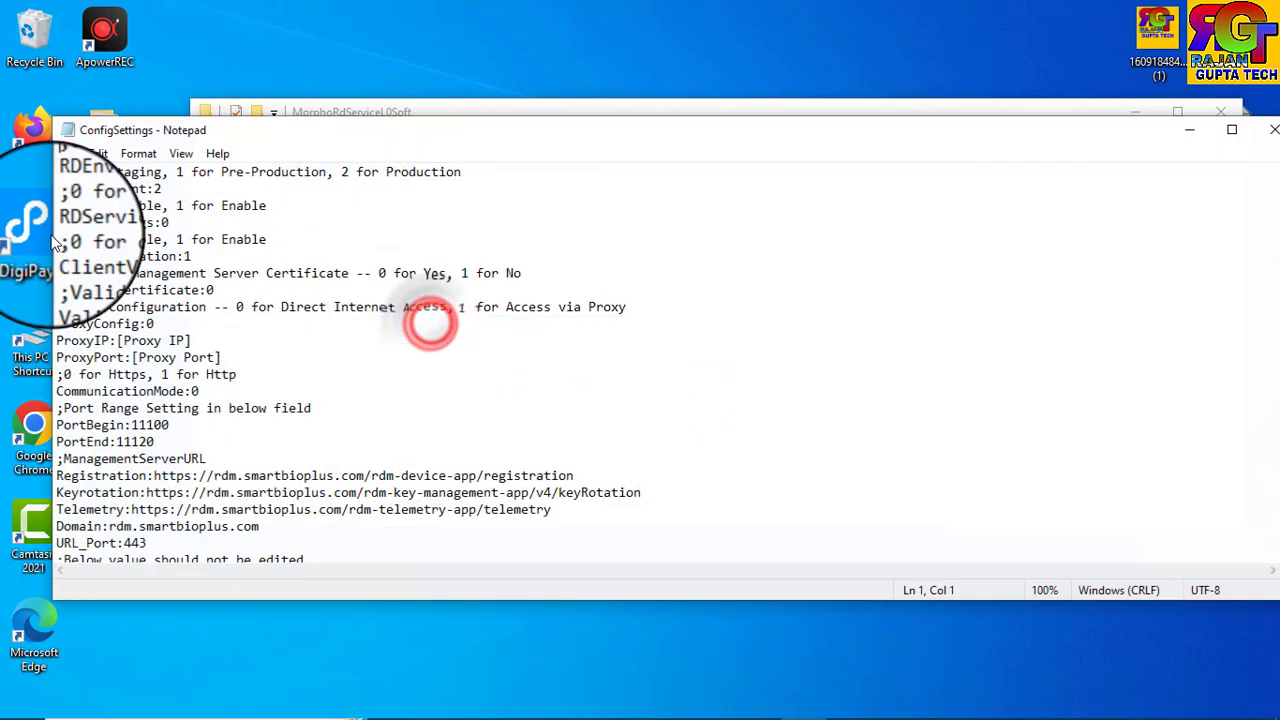
left_click(211, 393)
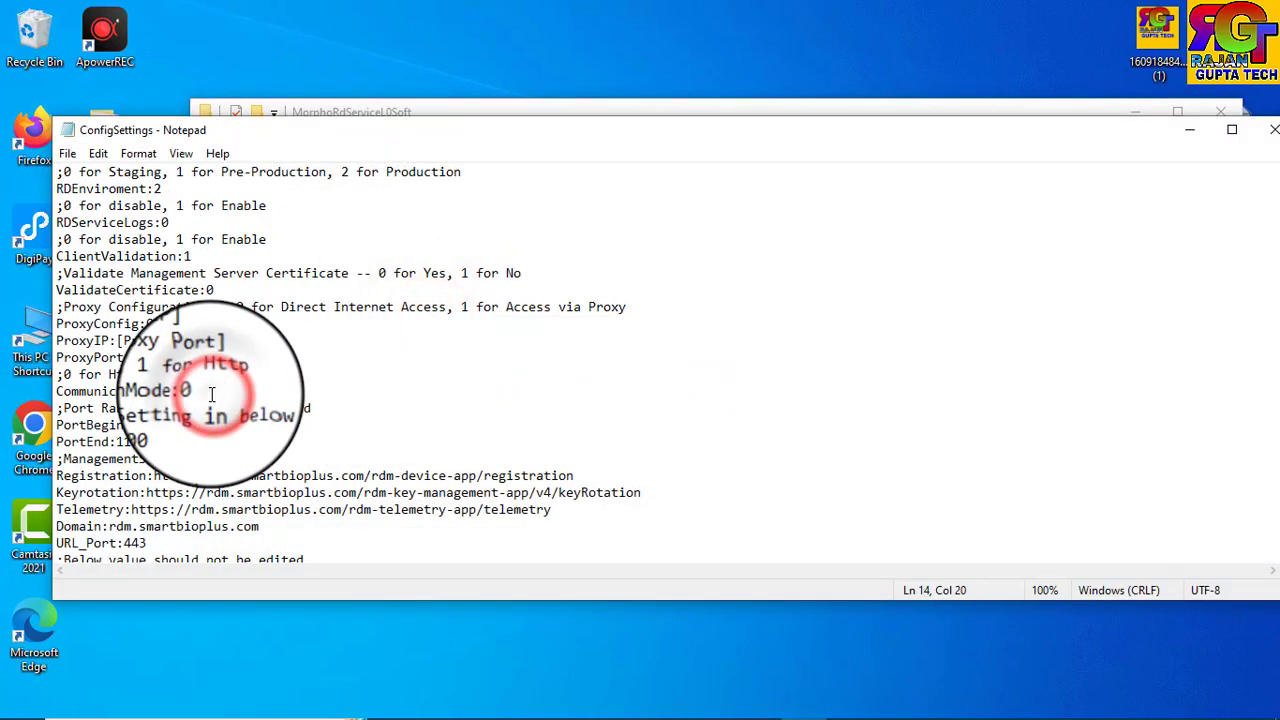
key("BackSpace")
type("1")
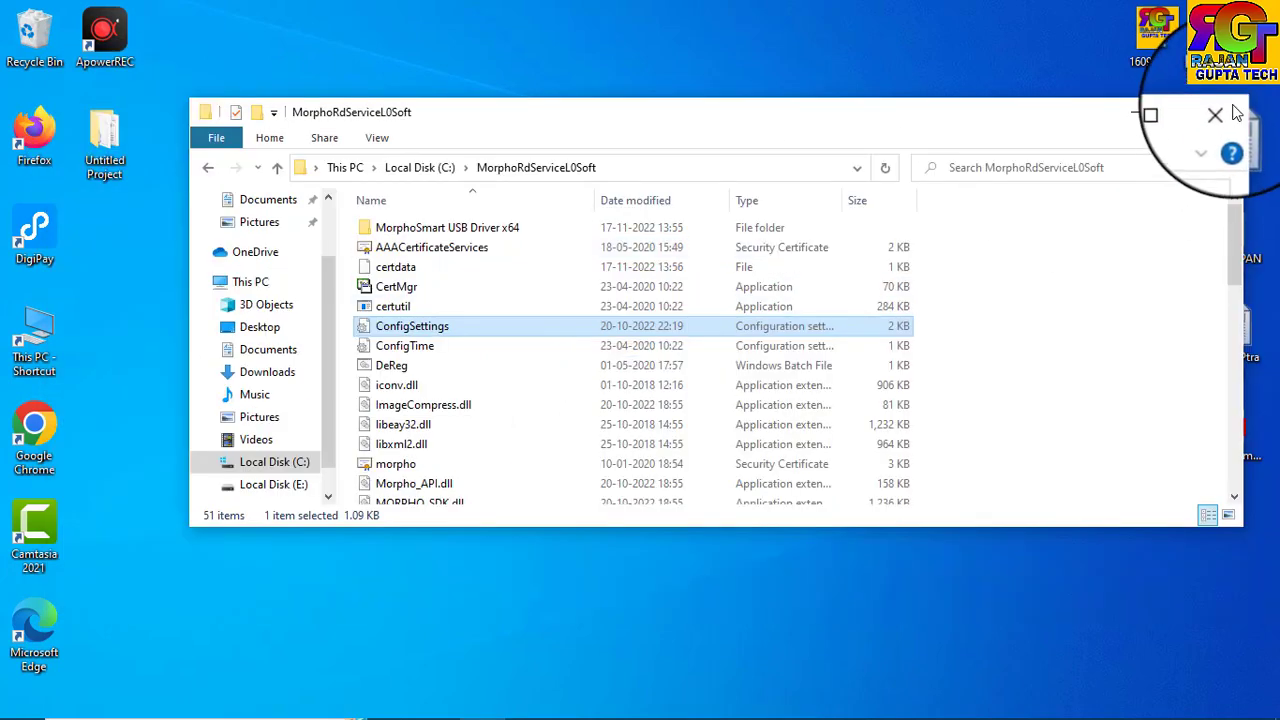
left_click(1211, 94)
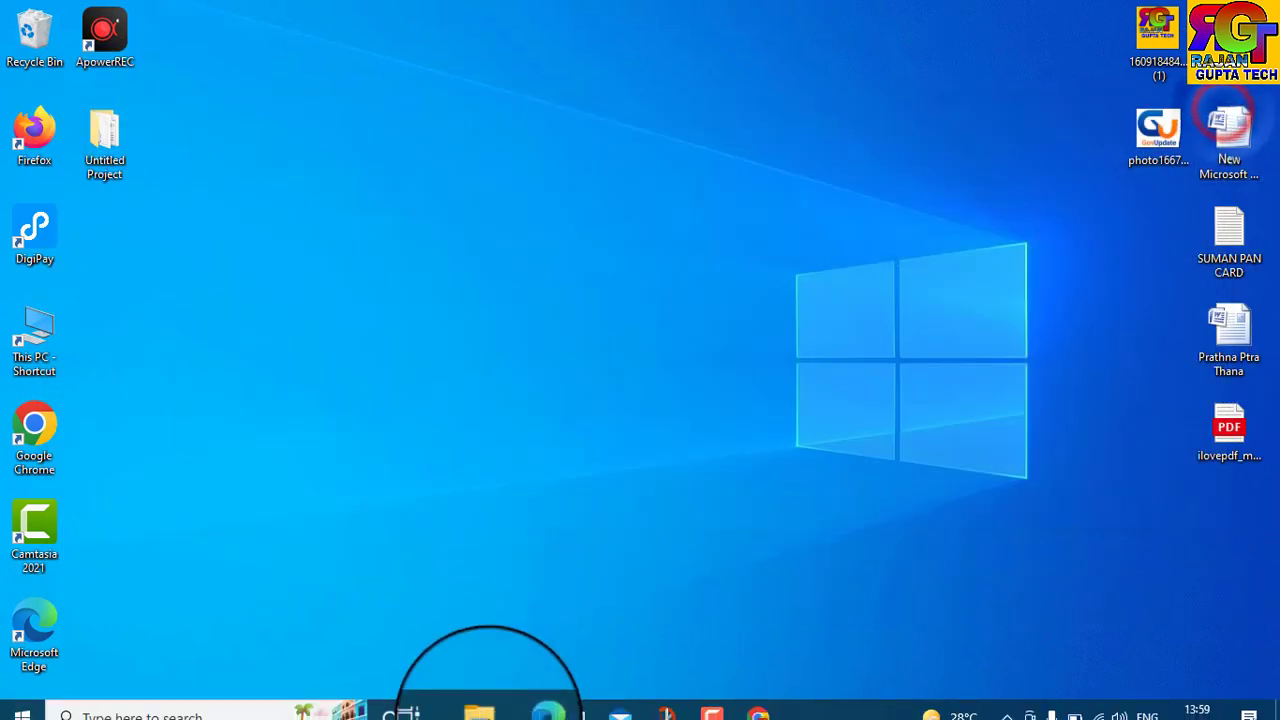
left_click(143, 703)
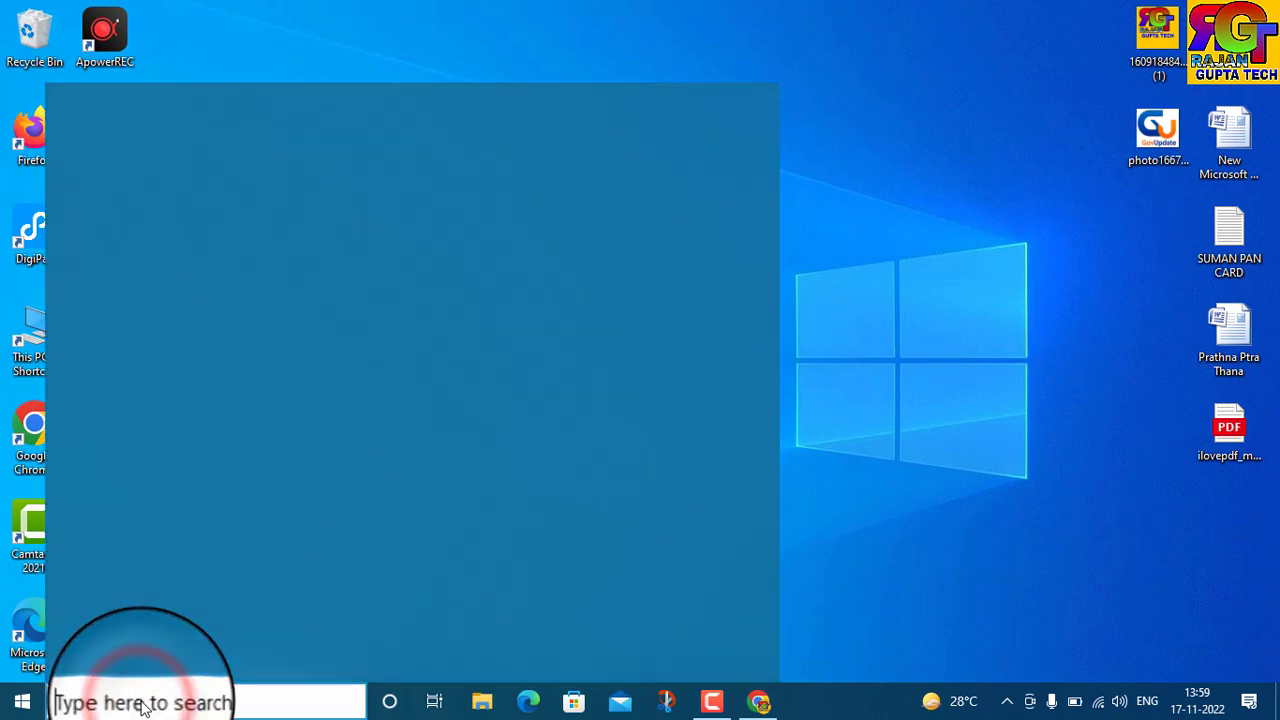
type("sr")
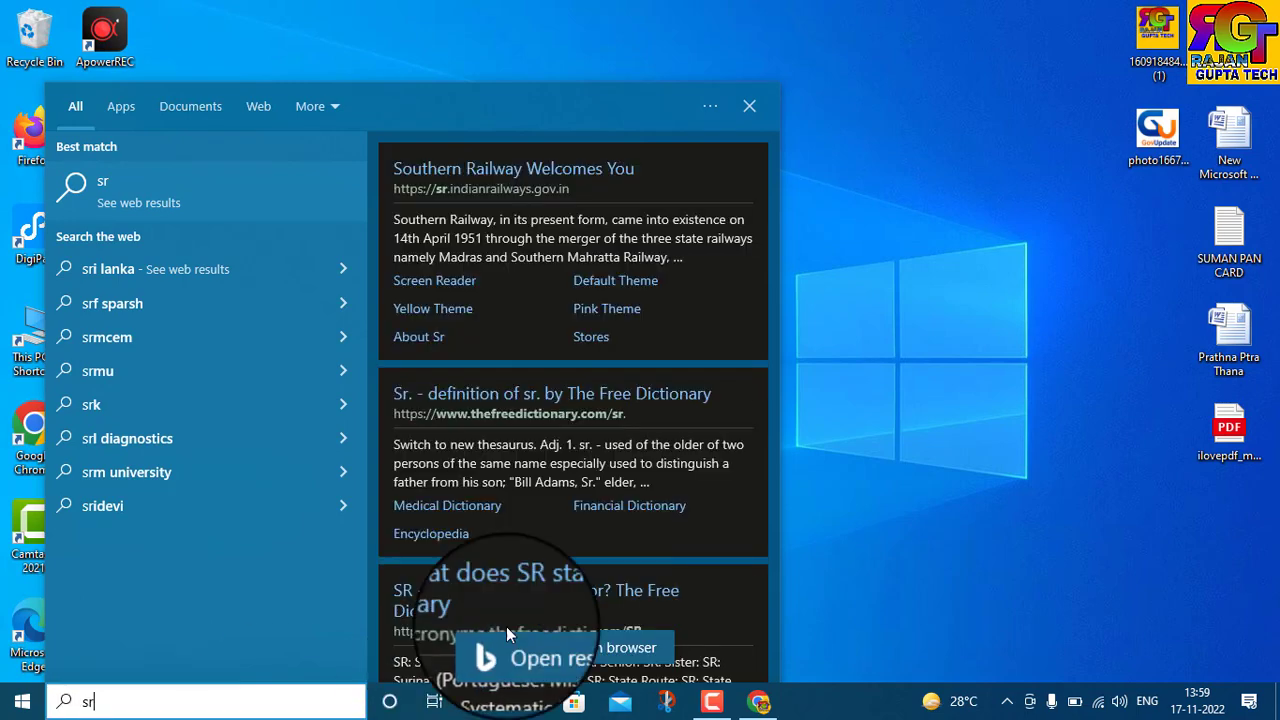
left_click(749, 105)
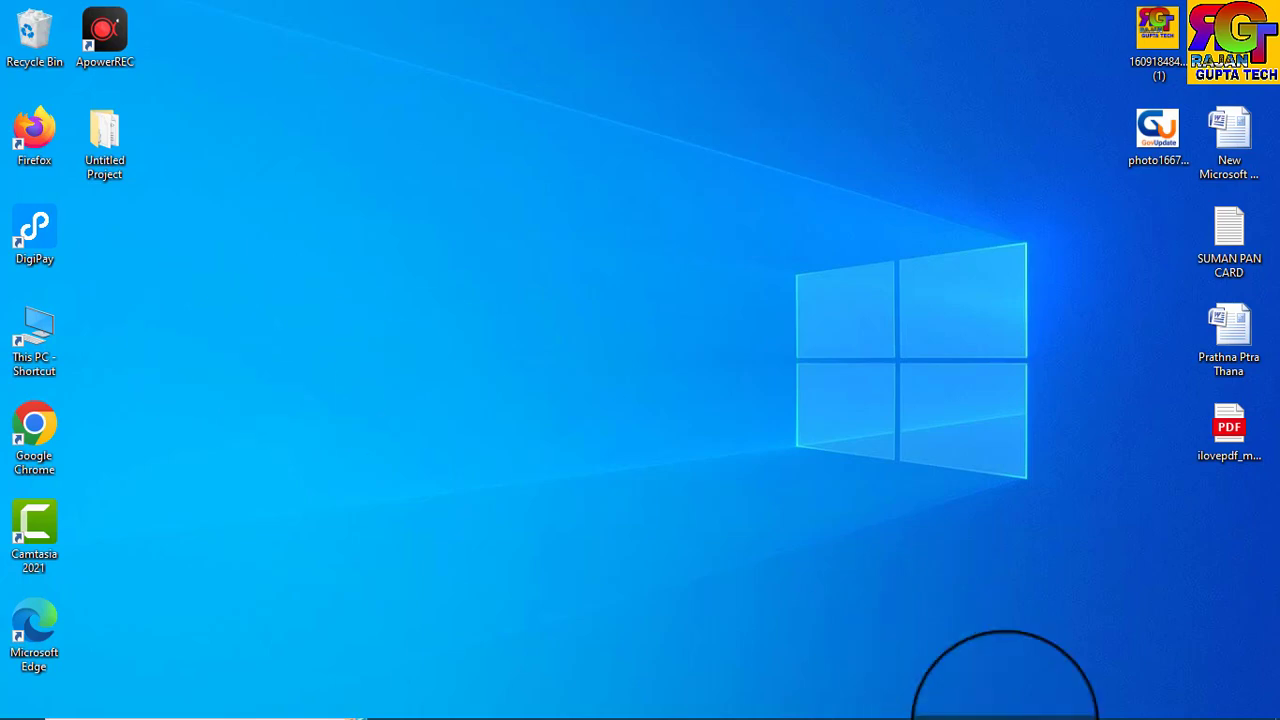
mouse_move(686, 716)
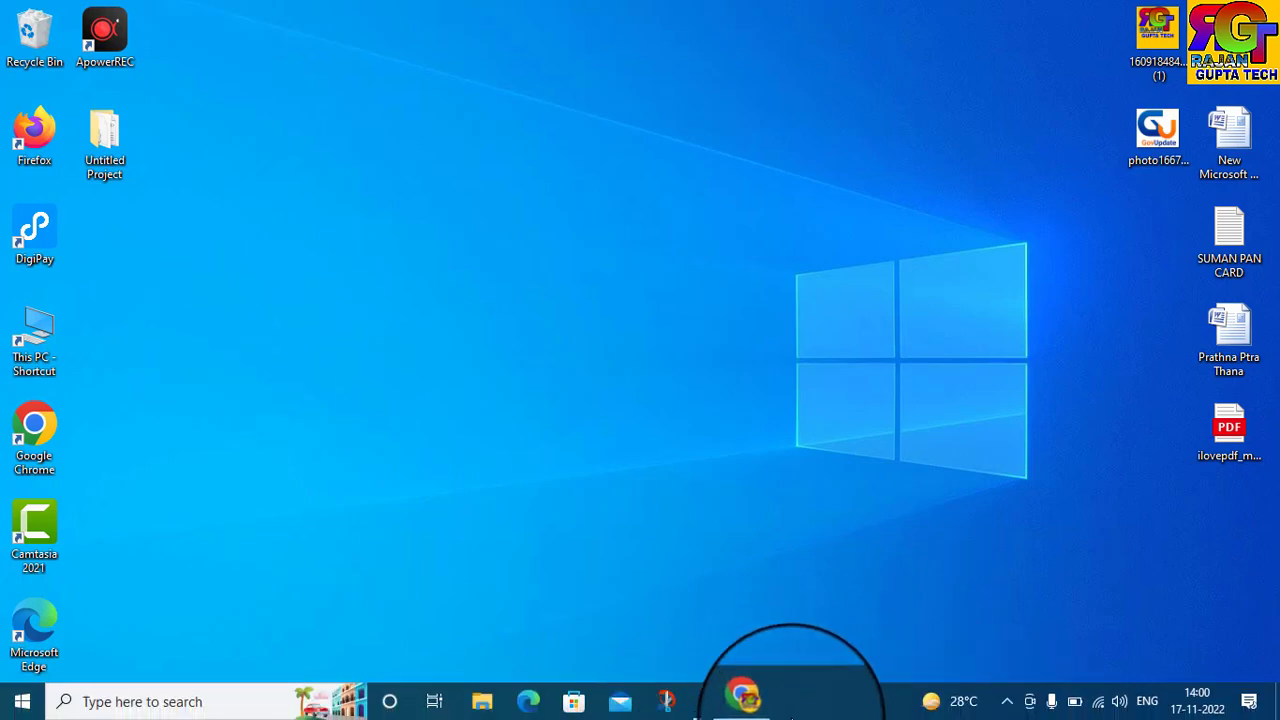
Restore Chrome from the taskbar to show the rdserviceonline.com RD Service Online page.
left_click(748, 700)
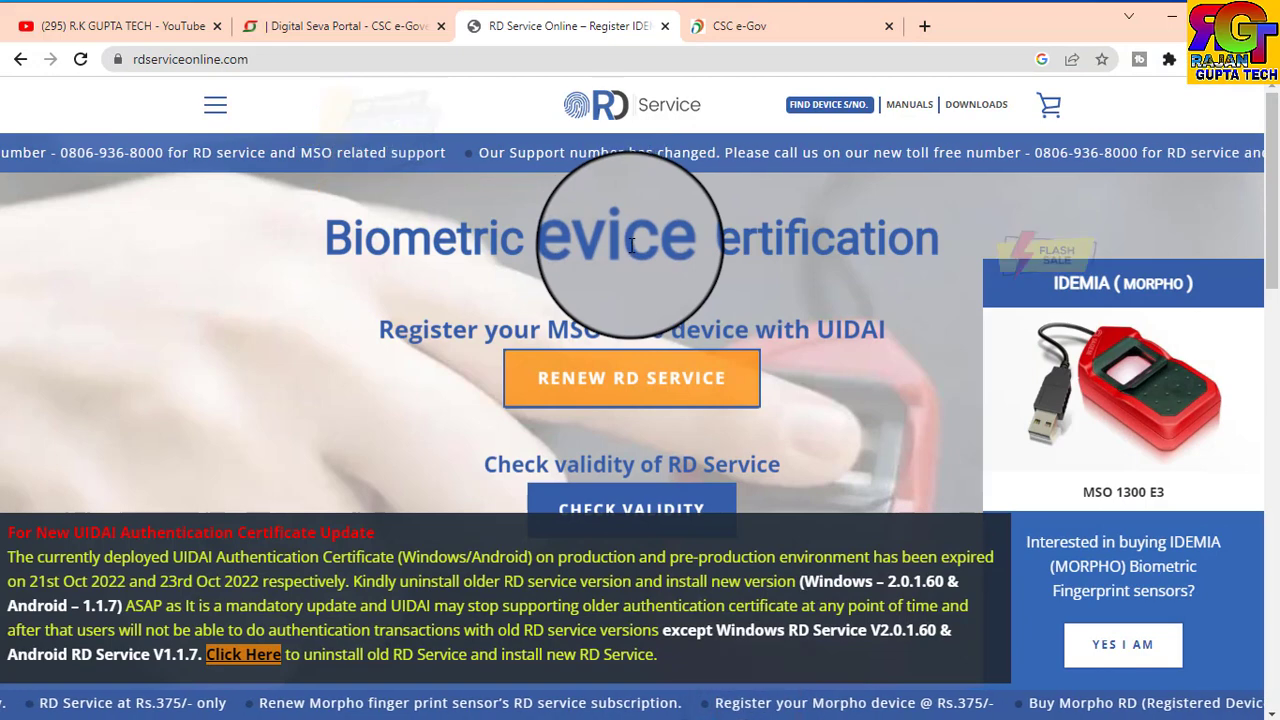